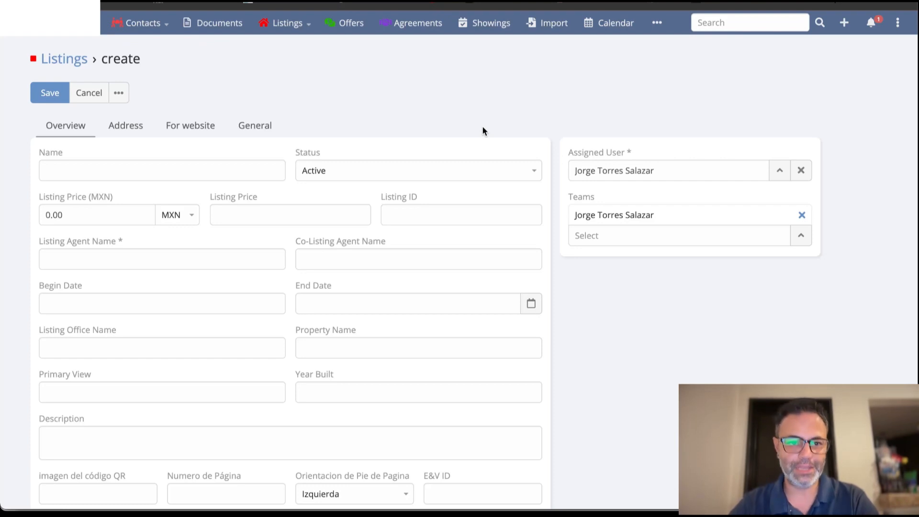
Name the new listing "My listing".
left_click(254, 167)
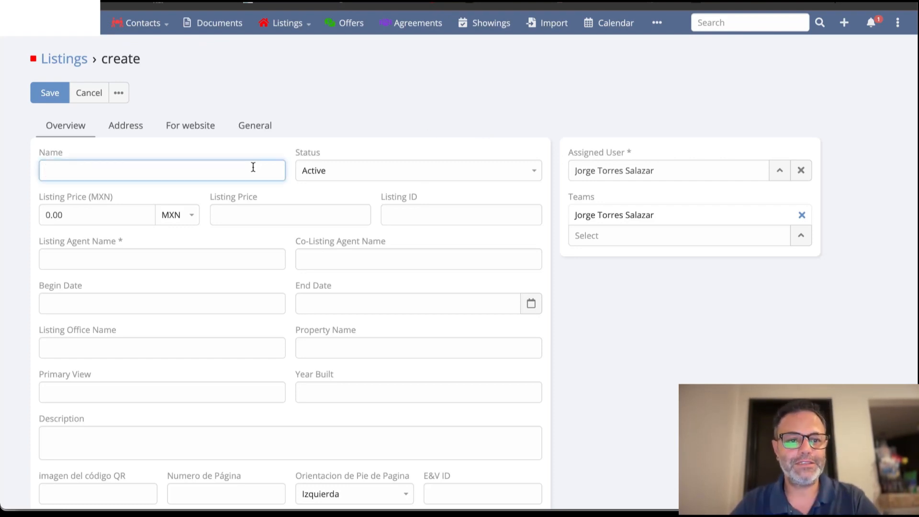
type("M")
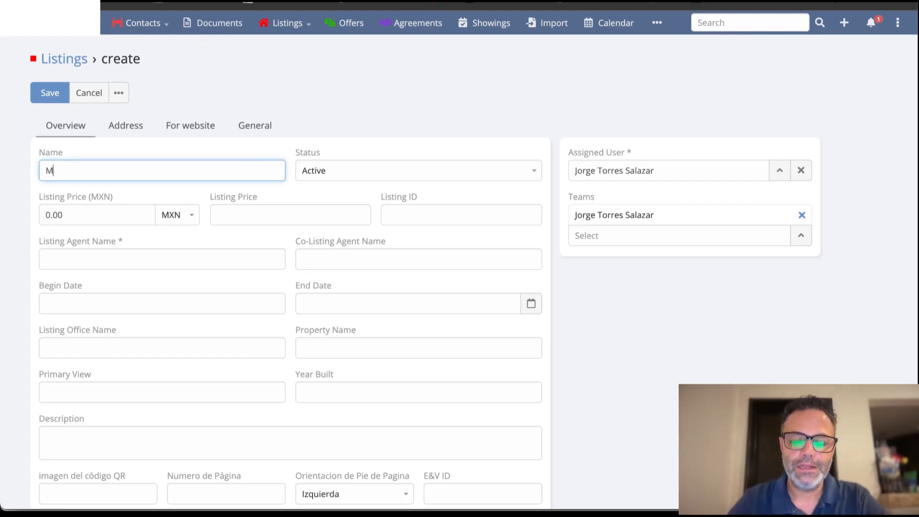
type("y listing")
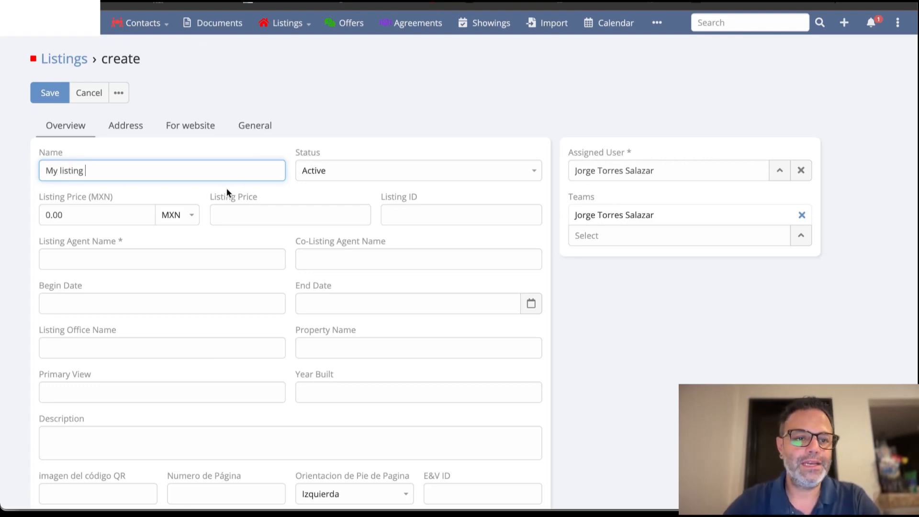
Set the Listing Price (MXN) to 16,000,000 and the Listing Price to 1,000,000.
left_click_drag(79, 218, 4, 223)
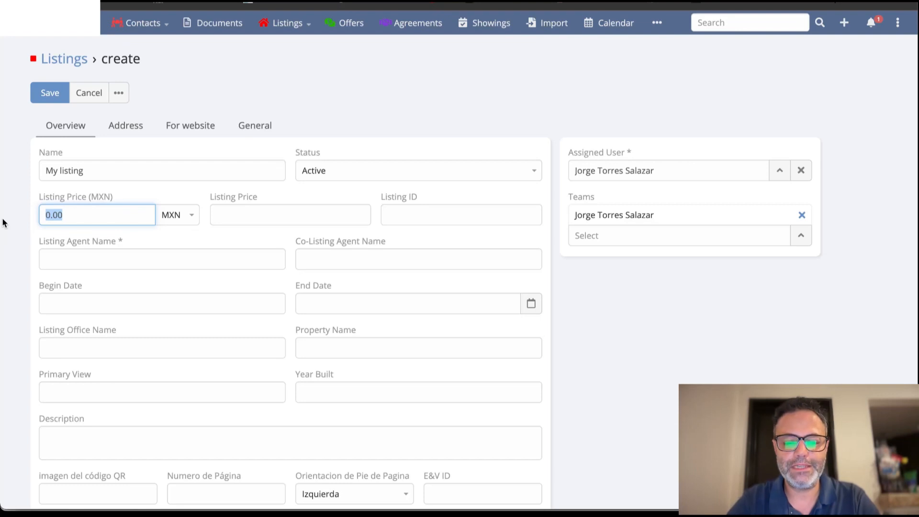
type("16,000,0")
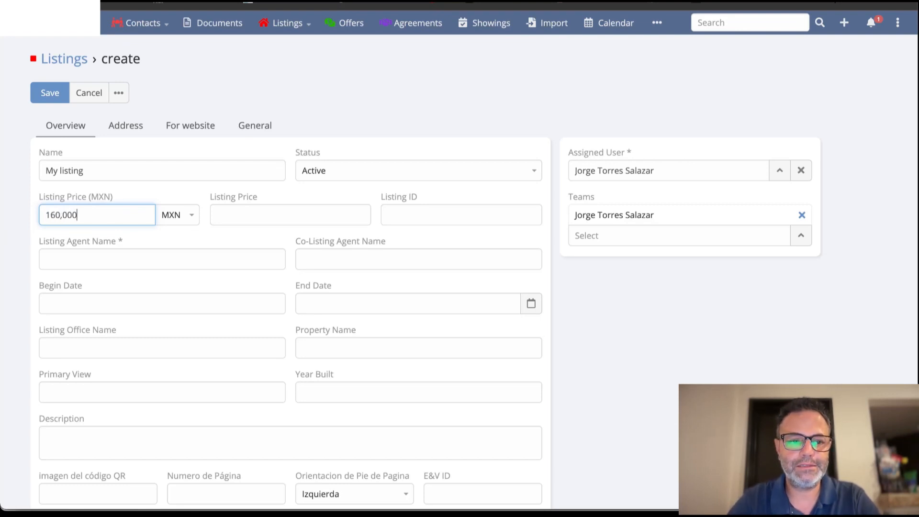
type("00")
left_click(242, 214)
type("1")
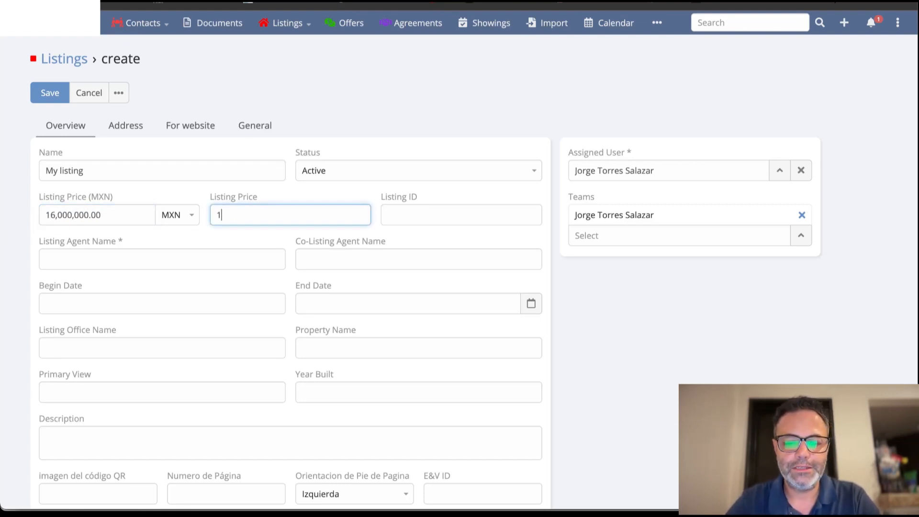
type(",000,000")
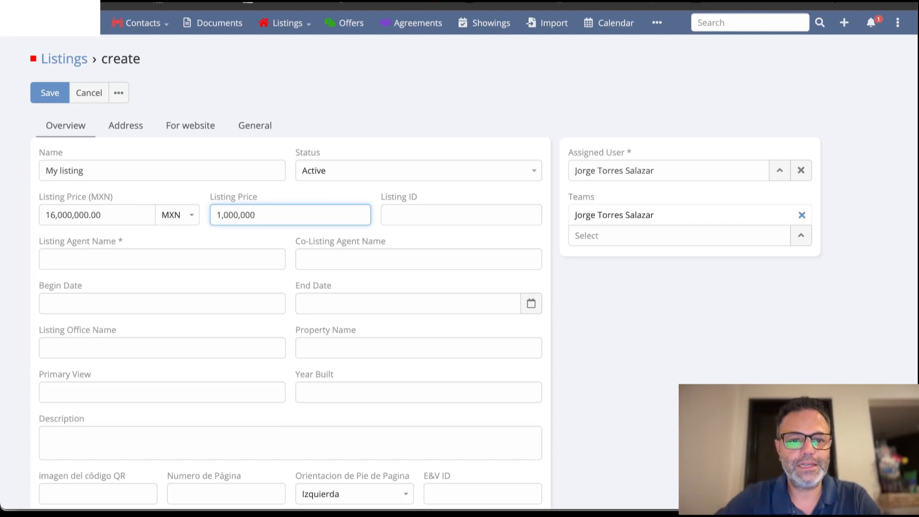
Enter the listing agent's full name and save the new listing.
left_click(192, 261)
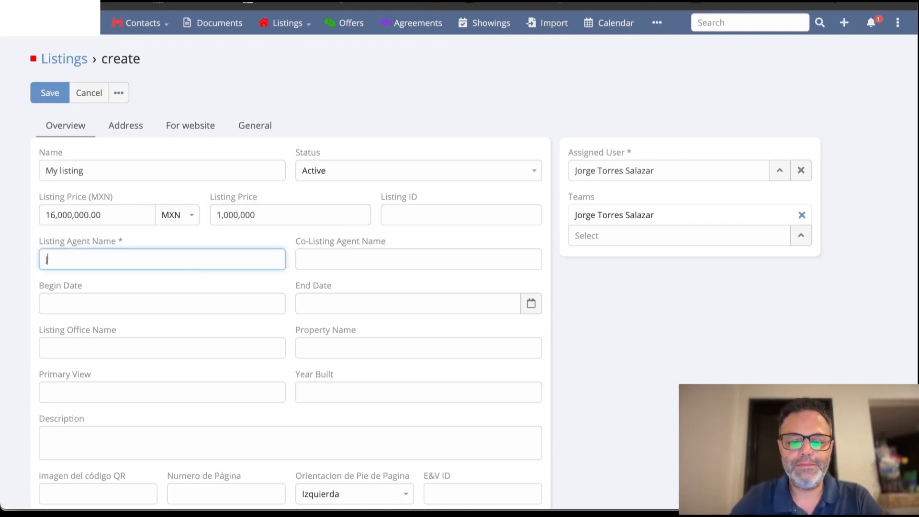
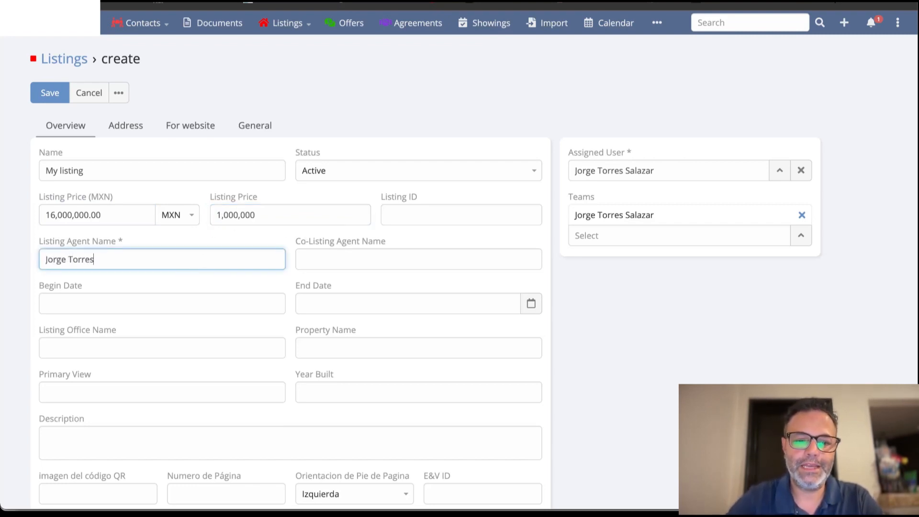
scroll(249, 346, "down", 1)
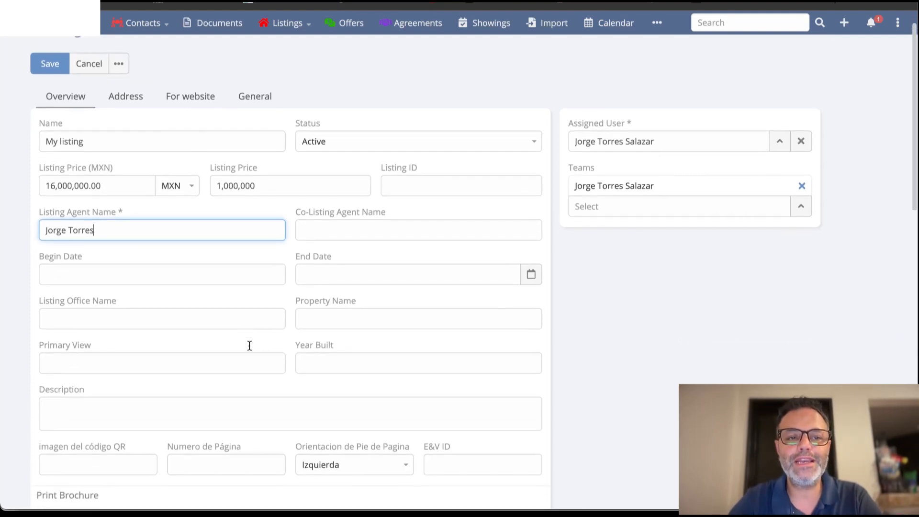
scroll(250, 346, "up", 1)
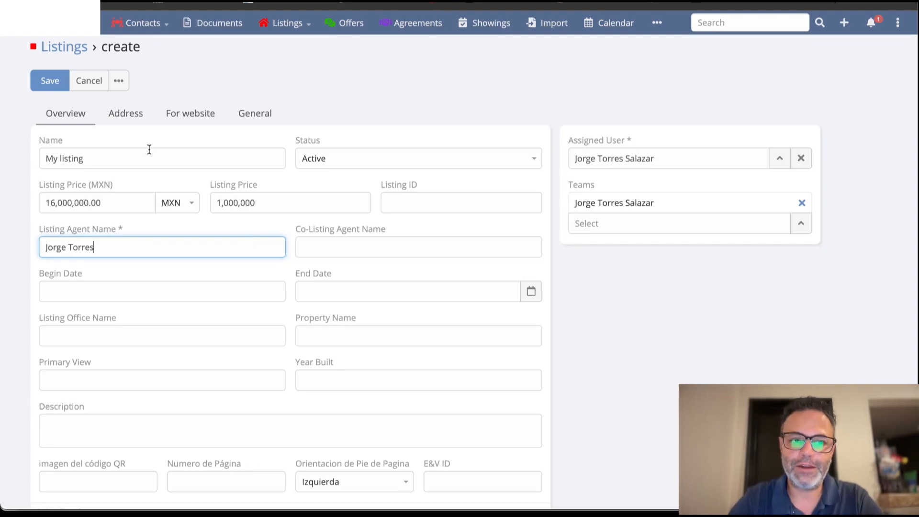
left_click(42, 79)
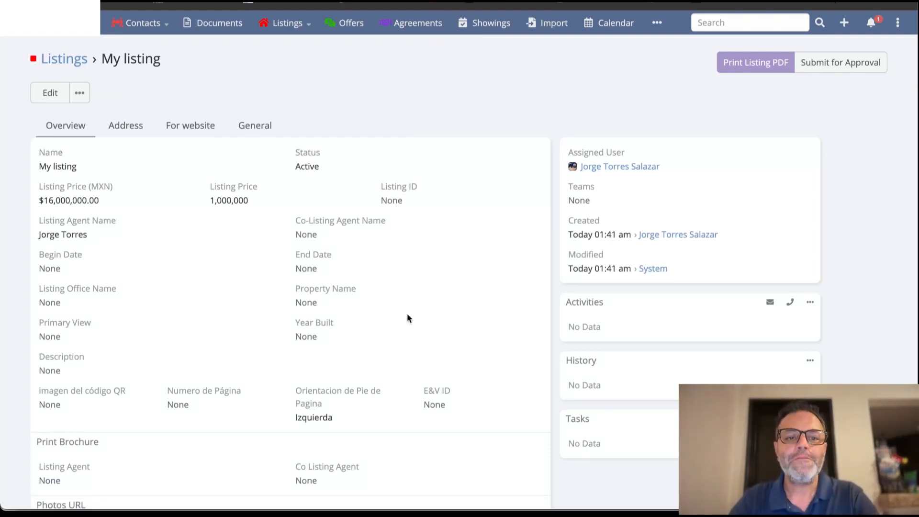
Assign the existing agent record as Listing Agent in the listing's Print Brochure section and save the field.
scroll(408, 318, "down", 2)
scroll(408, 318, "up", 2)
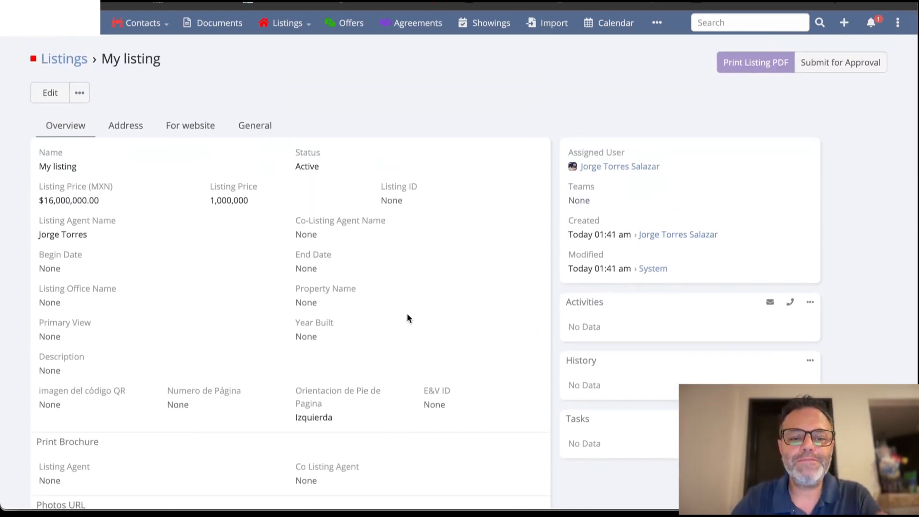
scroll(408, 318, "down", 2)
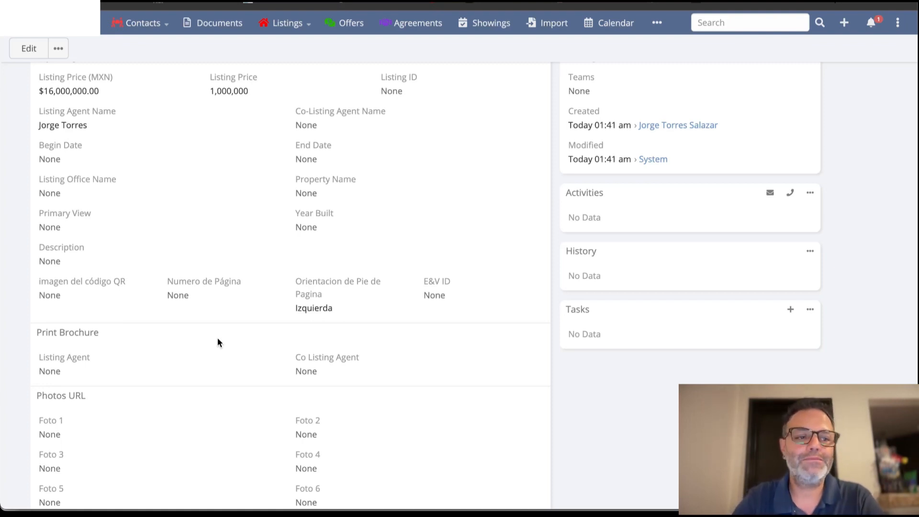
scroll(217, 343, "up", 3)
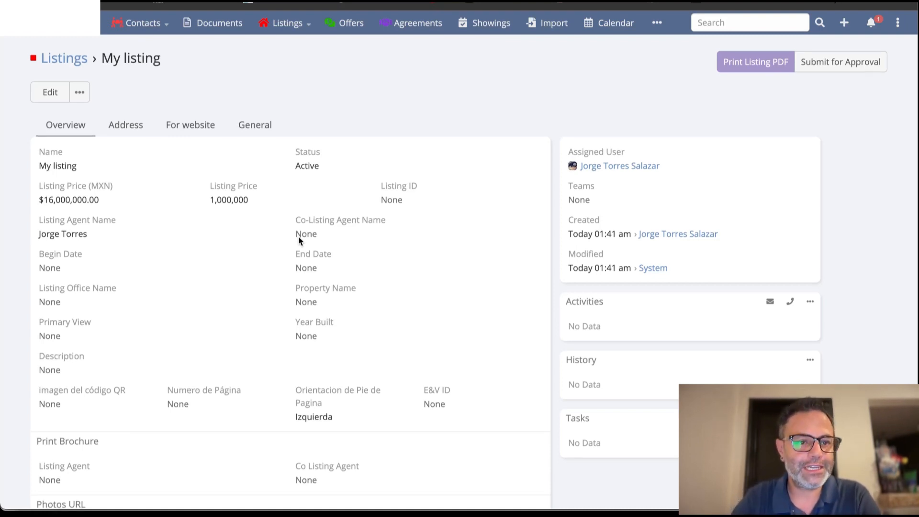
scroll(298, 237, "down", 3)
left_click(282, 322)
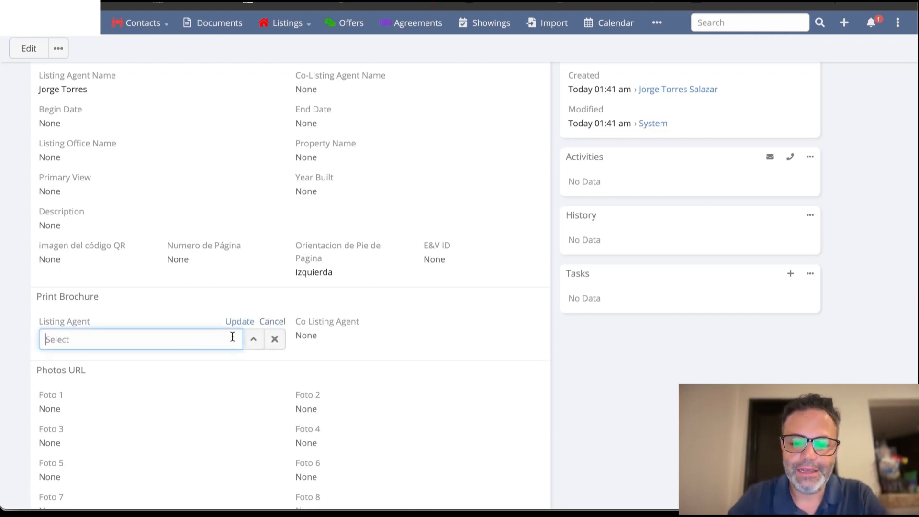
type("Lupit")
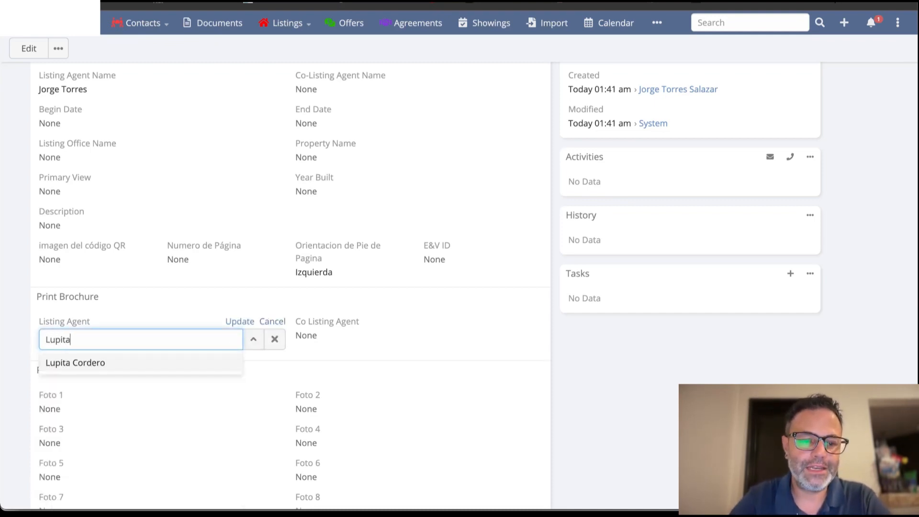
type("a")
left_click(199, 364)
left_click(228, 322)
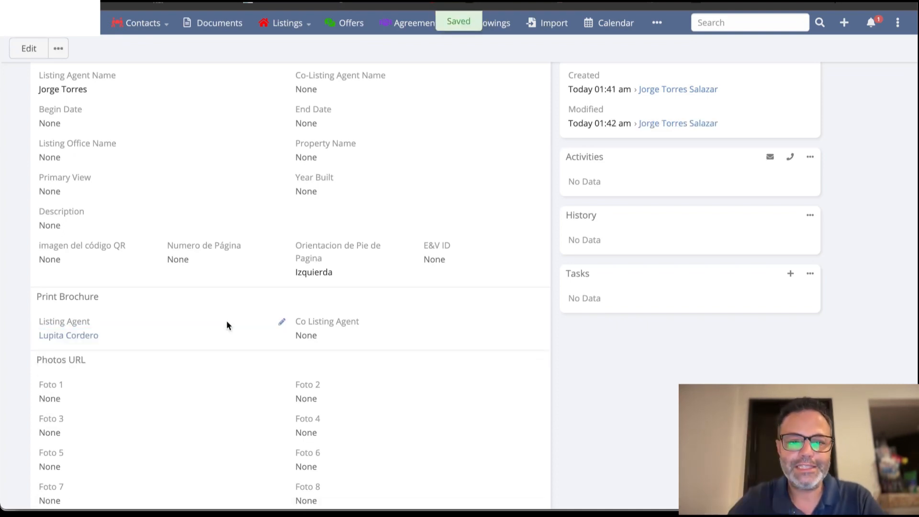
Generate the listing's printable PDF from the offered print options.
scroll(615, 172, "up", 3)
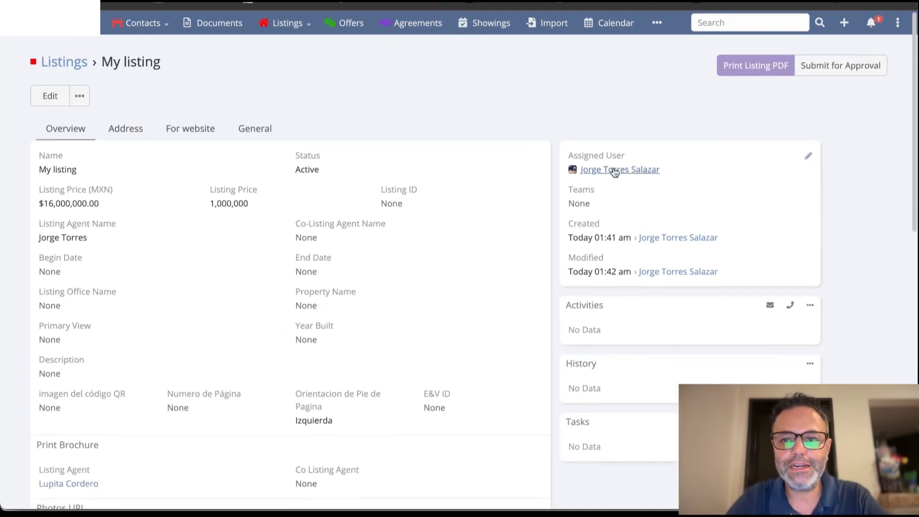
left_click(749, 70)
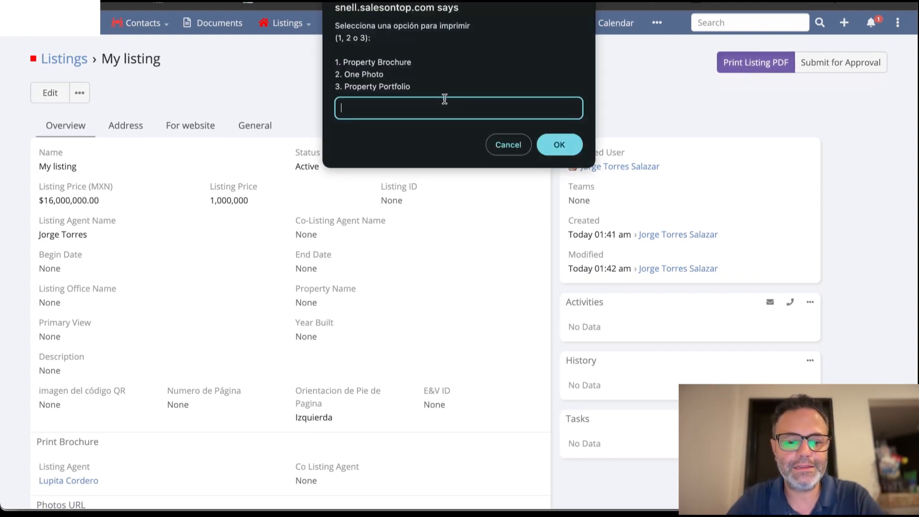
left_click(556, 142)
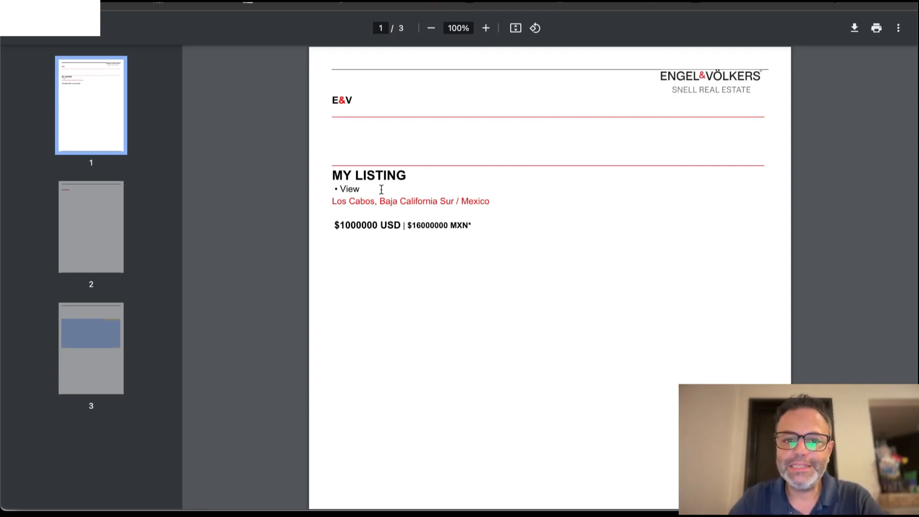
Review all pages of the generated listing PDF, including the price block and map, and close it.
scroll(552, 239, "down", 20)
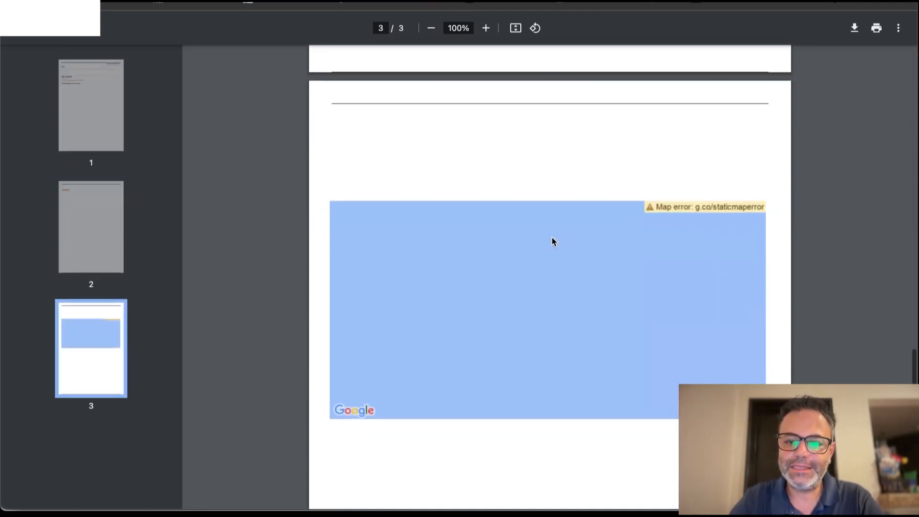
scroll(552, 238, "down", 5)
scroll(552, 239, "up", 20)
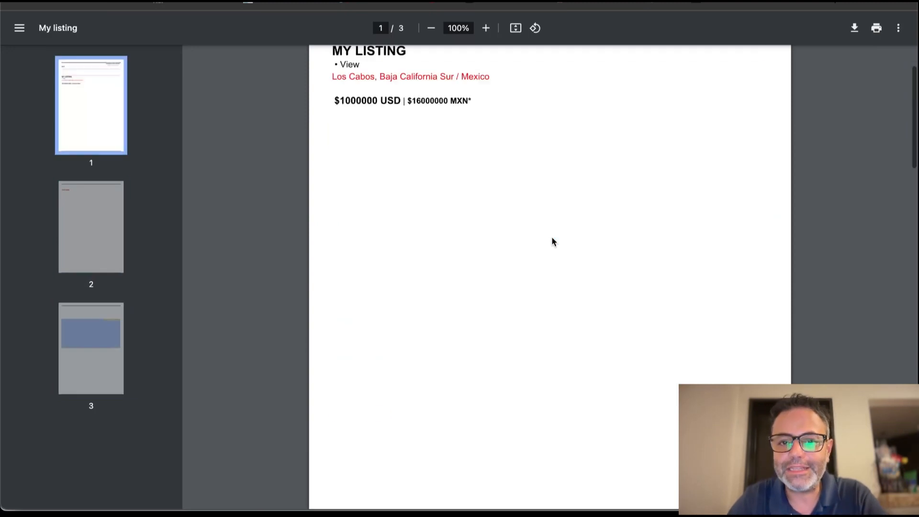
scroll(553, 238, "up", 3)
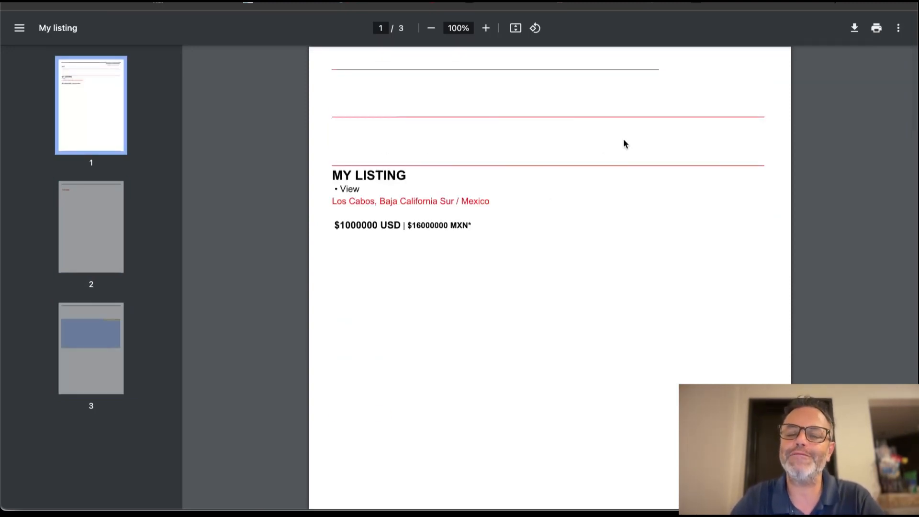
left_click(835, 2)
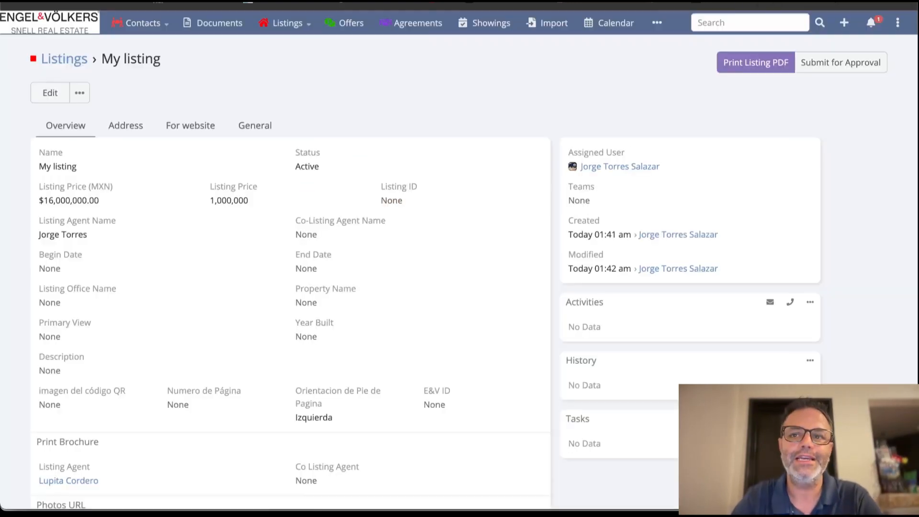
Open the Foto 1 field in the listing's Photos URL section for editing.
scroll(449, 284, "down", 2)
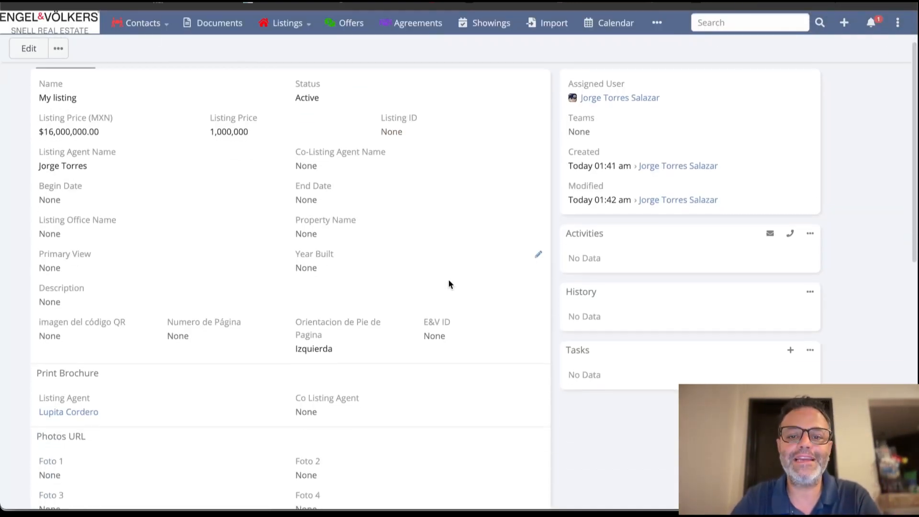
scroll(449, 284, "down", 8)
scroll(450, 284, "up", 3)
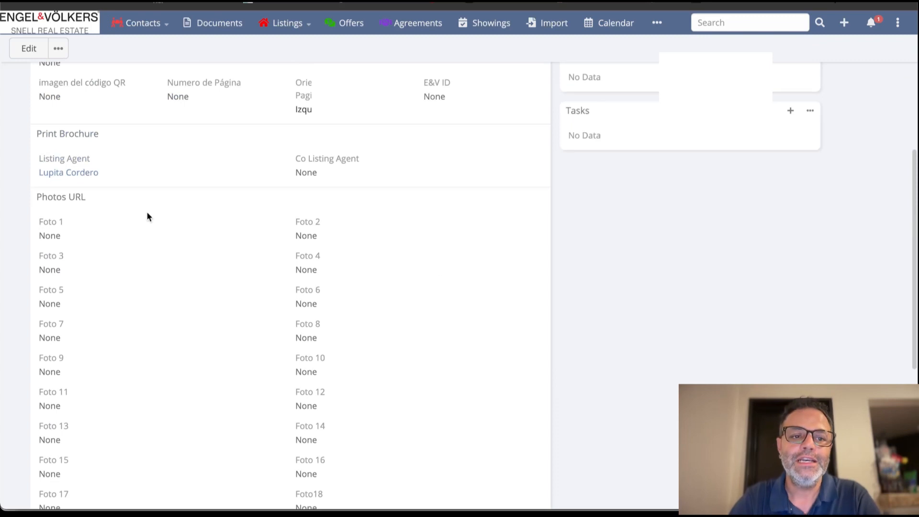
mouse_move(149, 218)
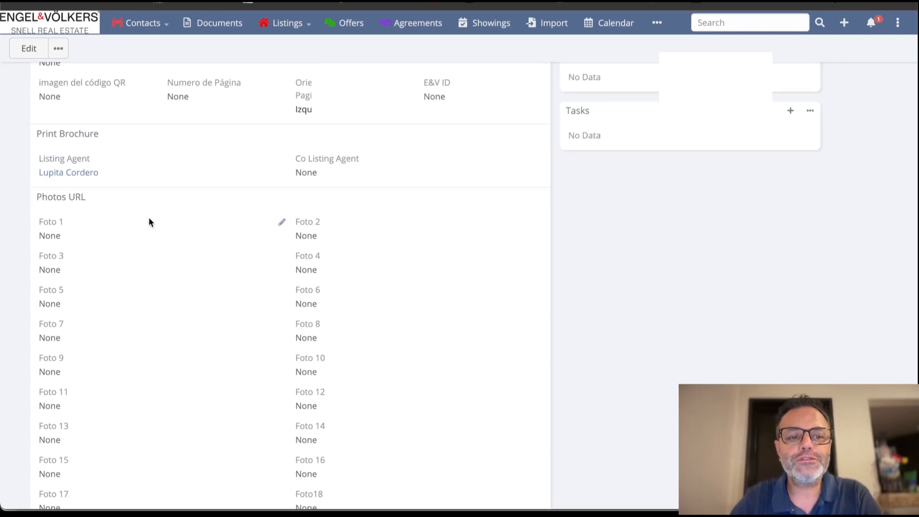
left_click(282, 224)
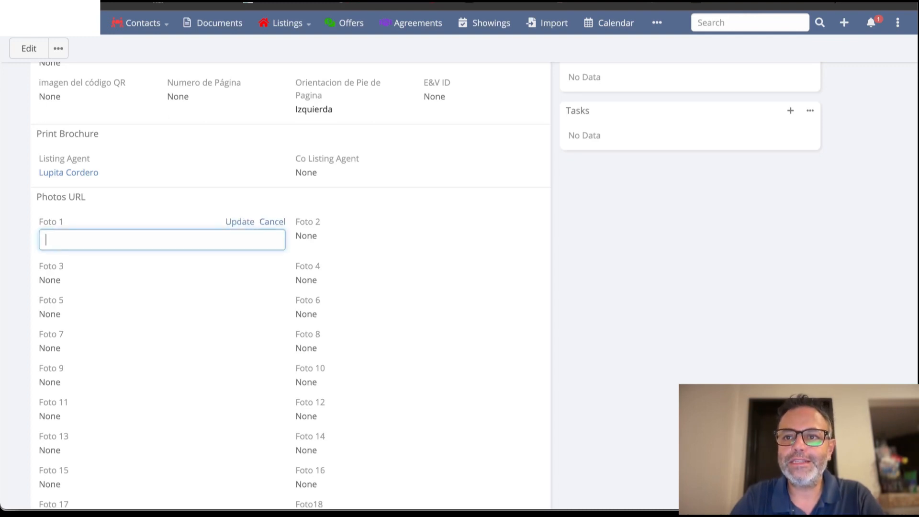
Open the Your Best View website in a new tab and copy the image address of the pool villa photo beside About Company.
key("super+t")
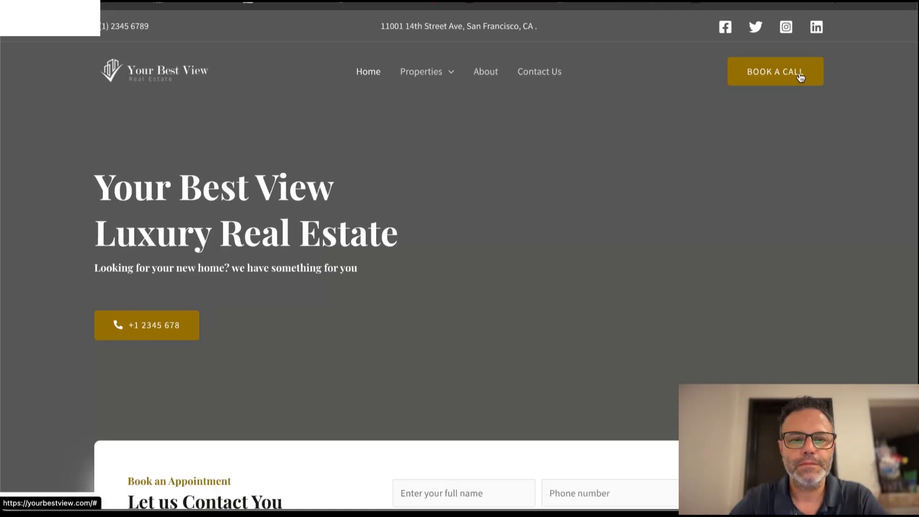
scroll(689, 170, "down", 8)
scroll(689, 171, "down", 4)
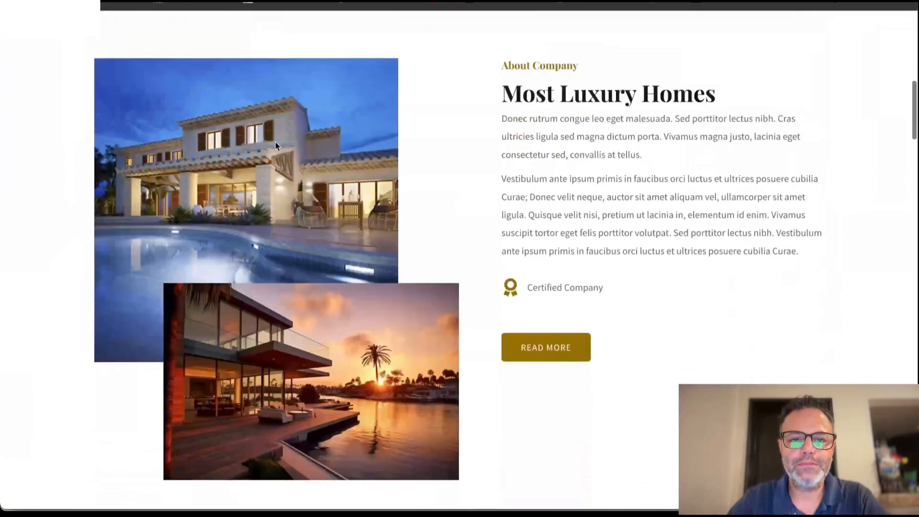
right_click(176, 162)
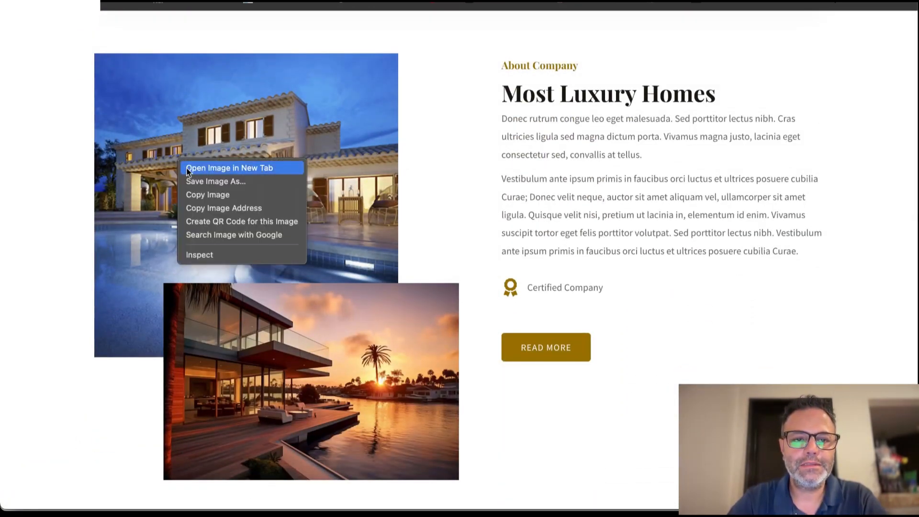
left_click(200, 207)
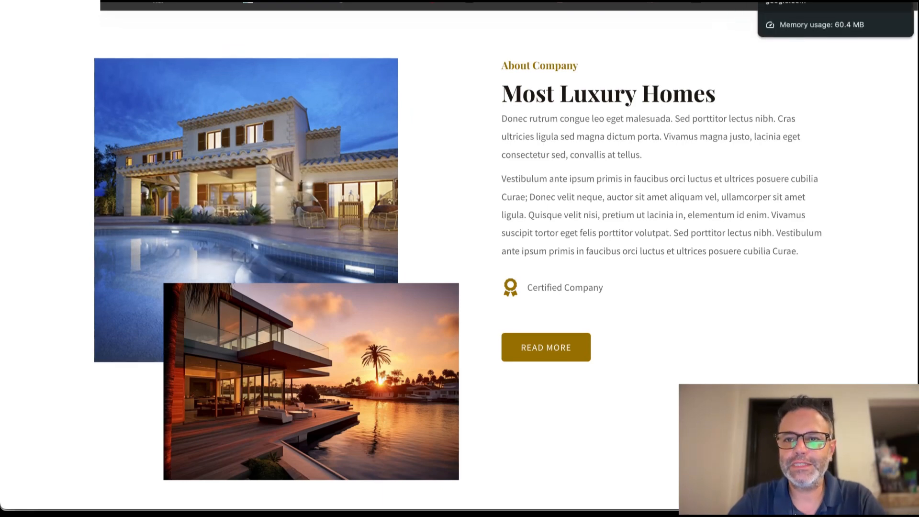
left_click(737, 2)
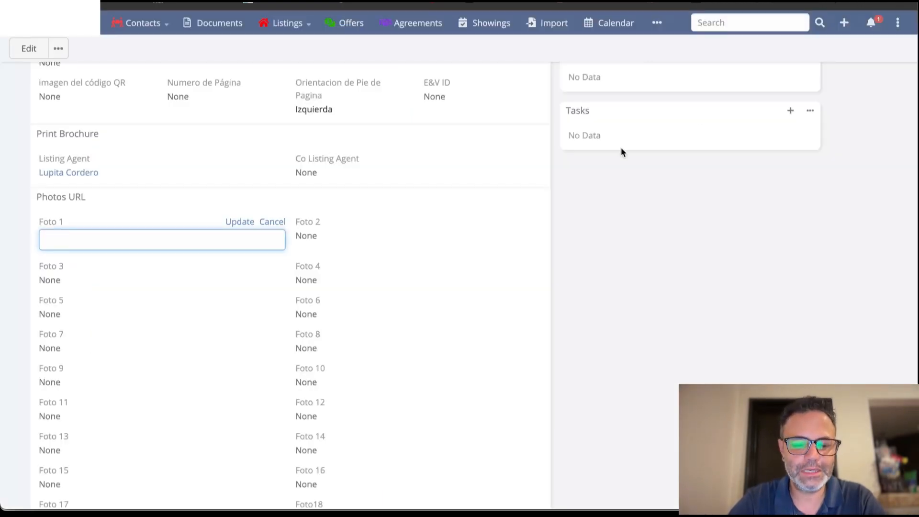
key("super+v")
left_click(235, 223)
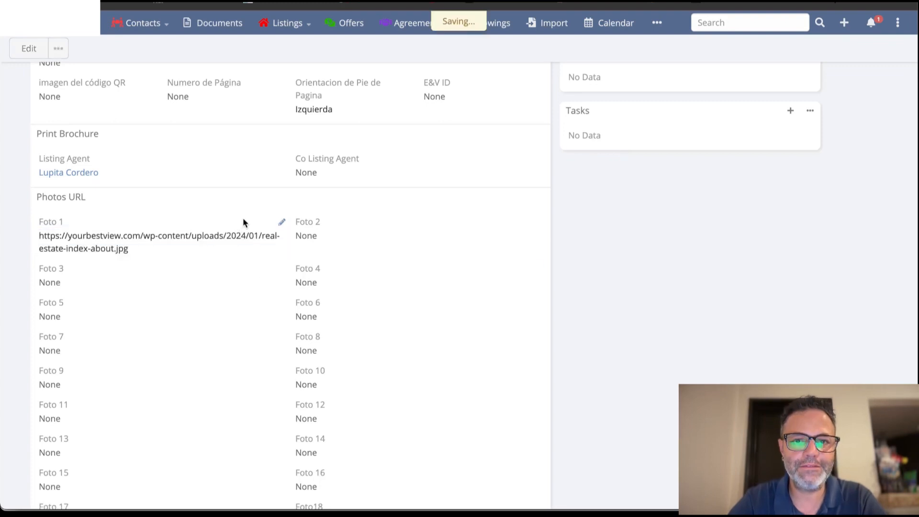
Generate the listing's PDF with print option 1, Property Brochure, and return to the listing record.
scroll(666, 172, "up", 6)
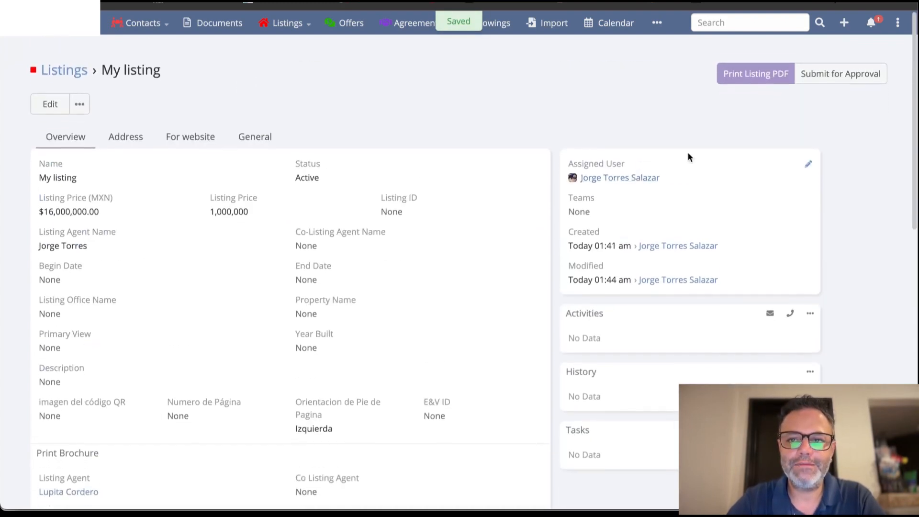
left_click(731, 68)
type("1")
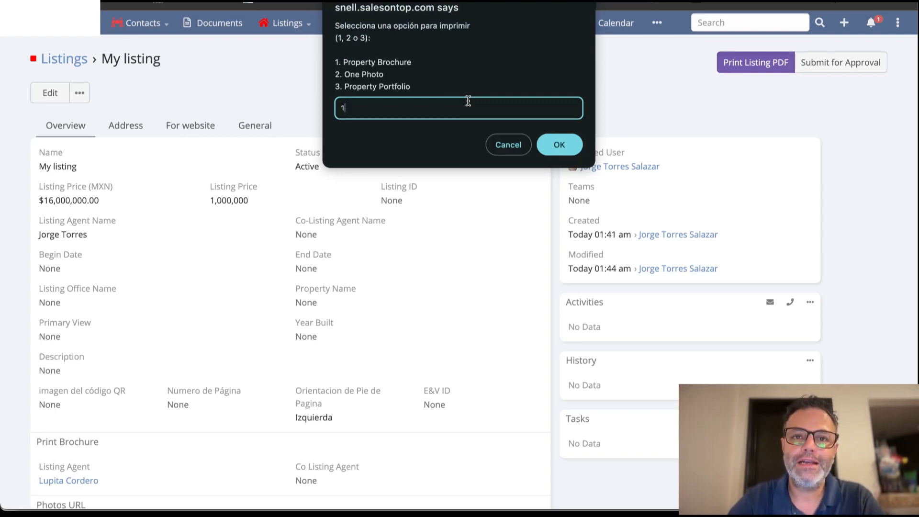
left_click(551, 142)
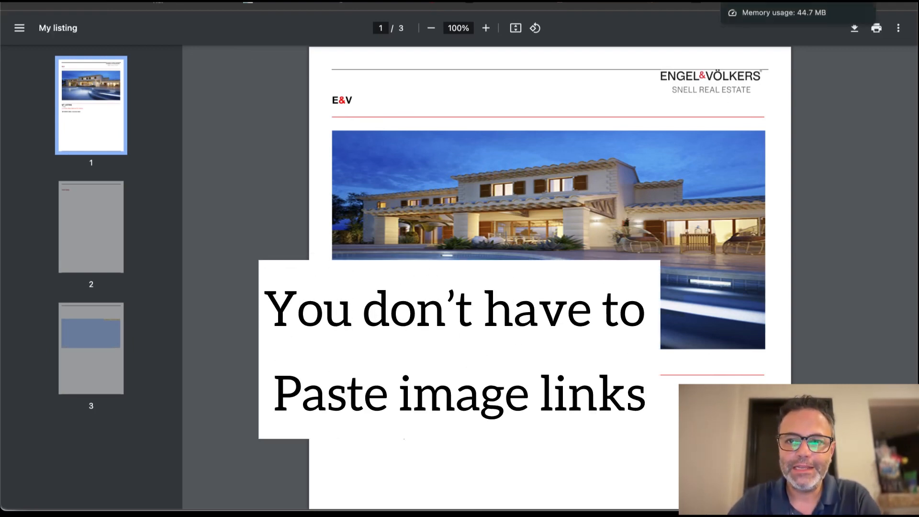
left_click(761, 1)
Look through the listing's overview, from the price and agent fields down to the Photos URL fields and Listing Documents.
scroll(458, 367, "down", 2)
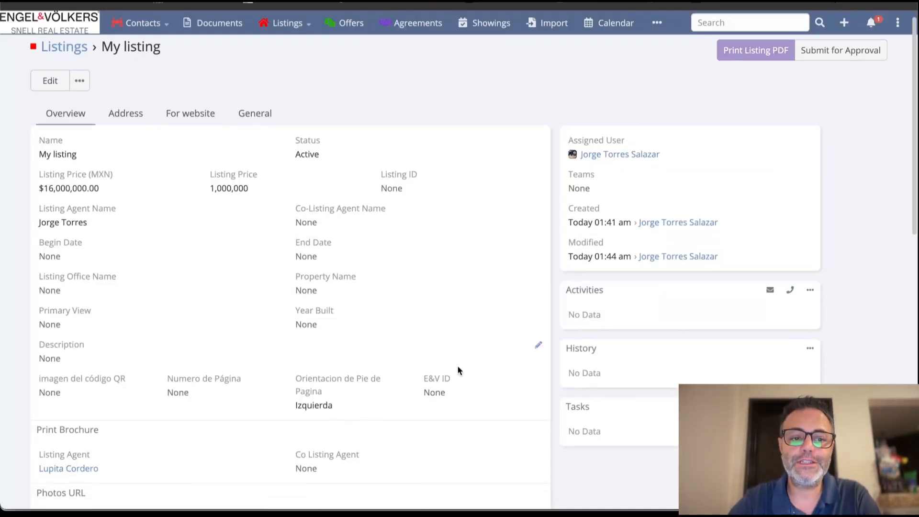
scroll(458, 367, "down", 5)
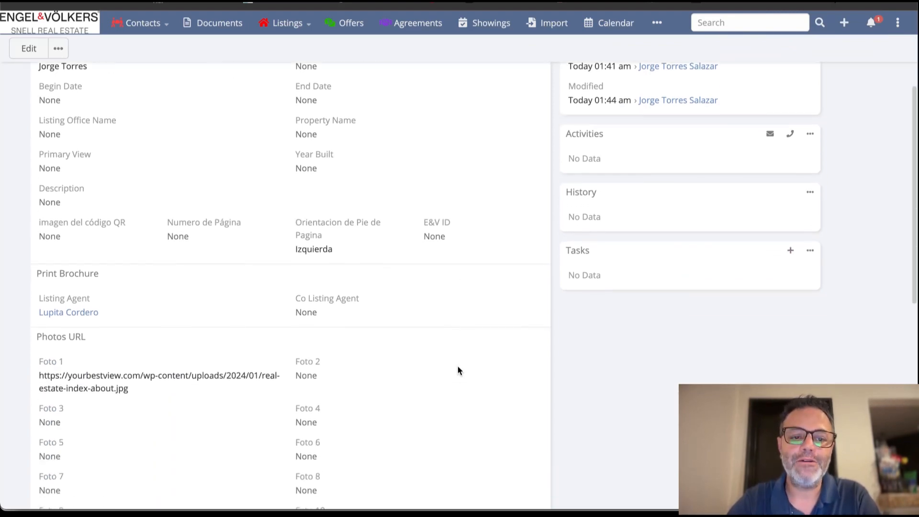
scroll(458, 367, "down", 9)
scroll(458, 367, "up", 14)
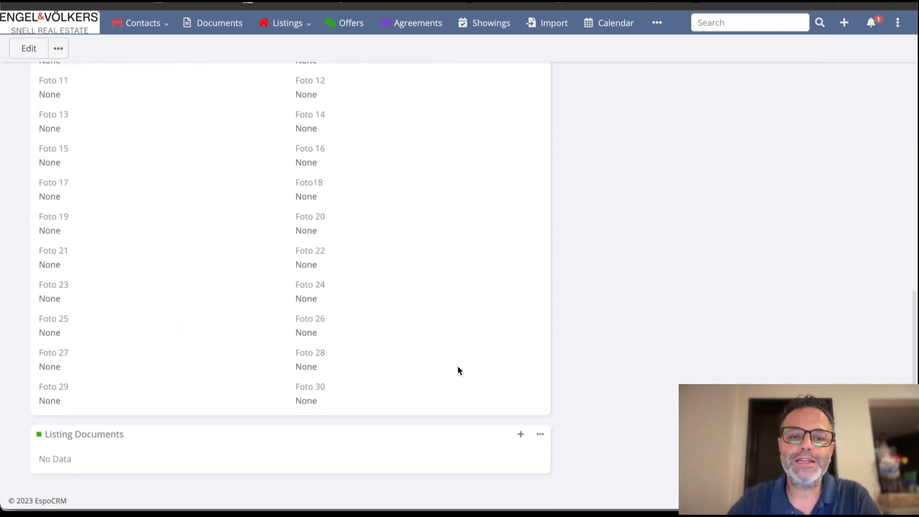
scroll(458, 367, "down", 10)
scroll(458, 370, "down", 3)
scroll(459, 371, "up", 15)
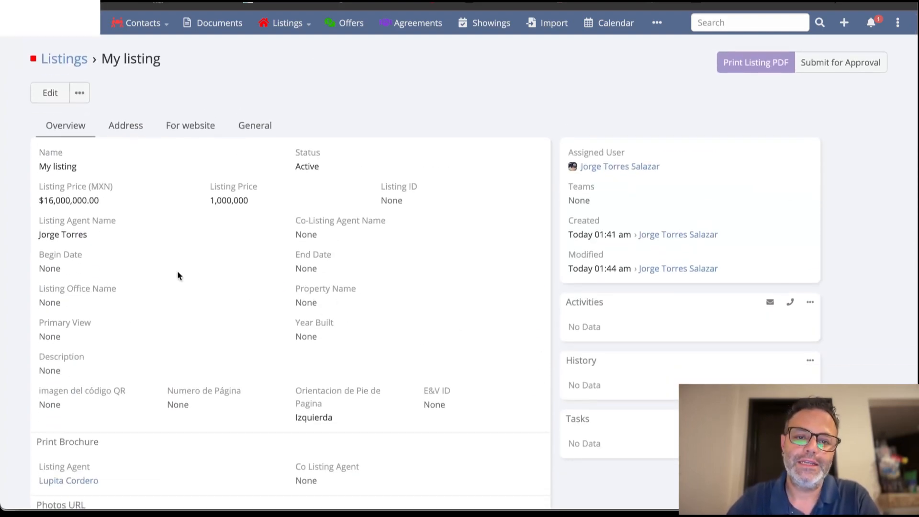
scroll(459, 366, "down", 10)
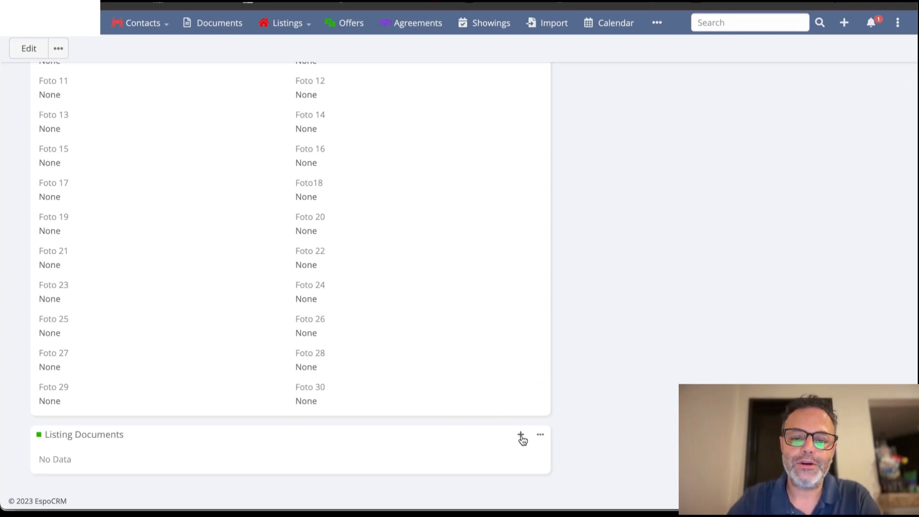
scroll(236, 435, "up", 15)
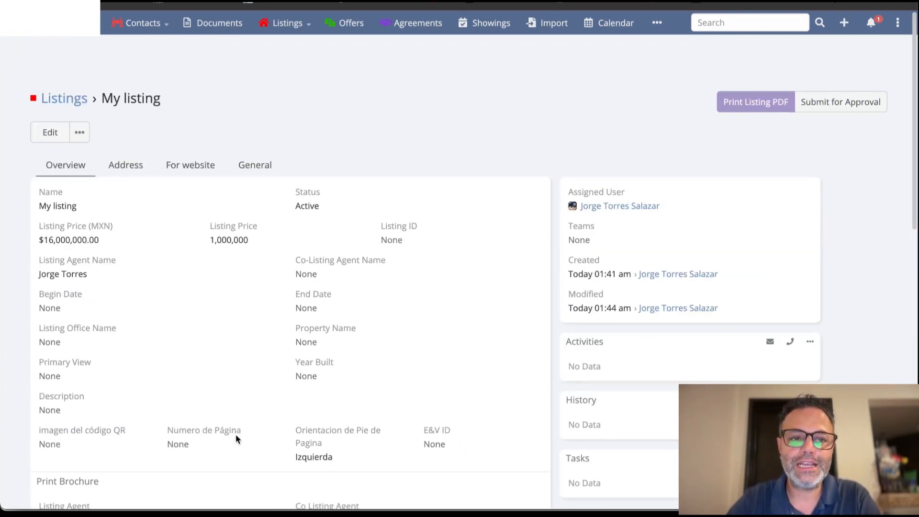
scroll(143, 240, "down", 1)
Check the listing's address, website and general sections and start creating a new listing document for it.
left_click(139, 129)
left_click(198, 126)
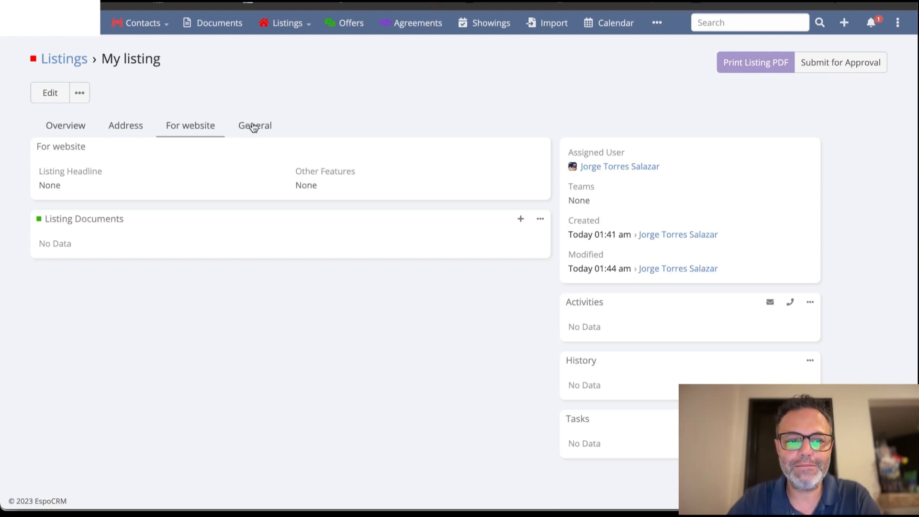
left_click(254, 127)
left_click(205, 126)
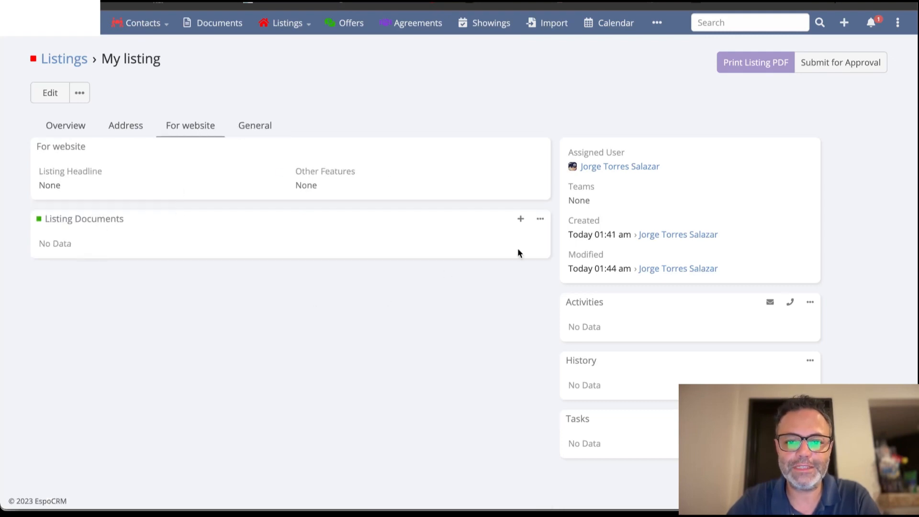
left_click(521, 220)
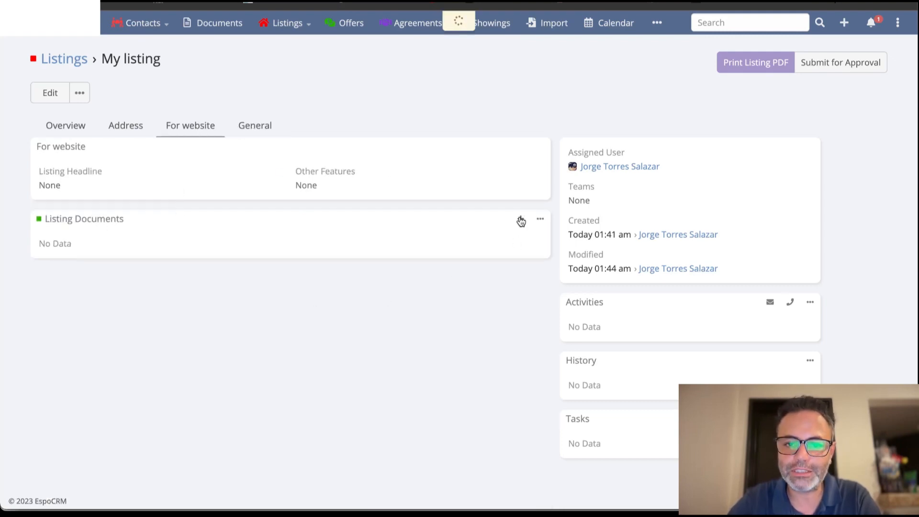
Examine the new listing document's directory fields, file checklist, important documentation, and lot-and-built, corporation and trust attachment sections.
scroll(677, 366, "down", 4)
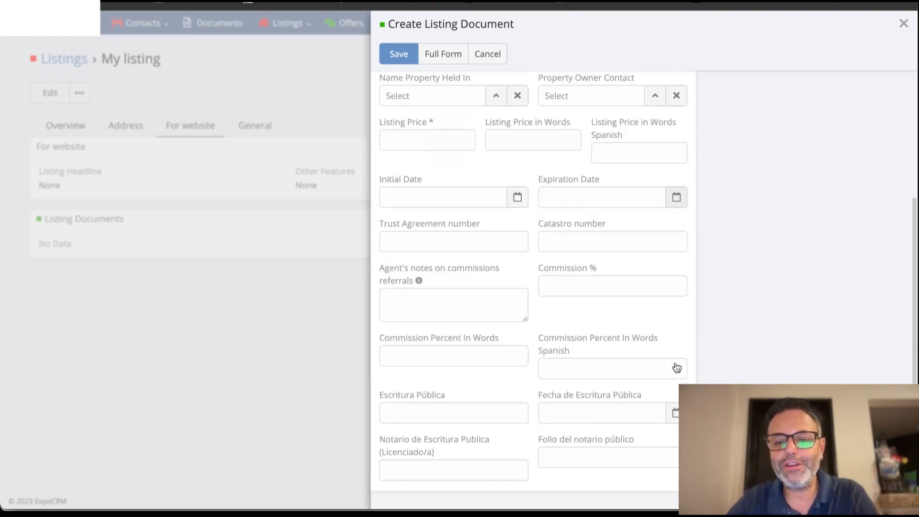
scroll(676, 364, "up", 4)
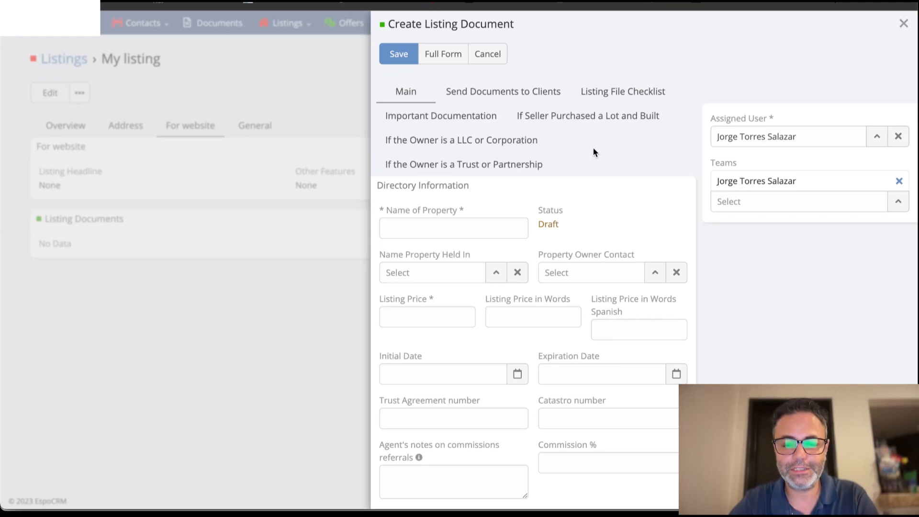
left_click(474, 91)
left_click(613, 98)
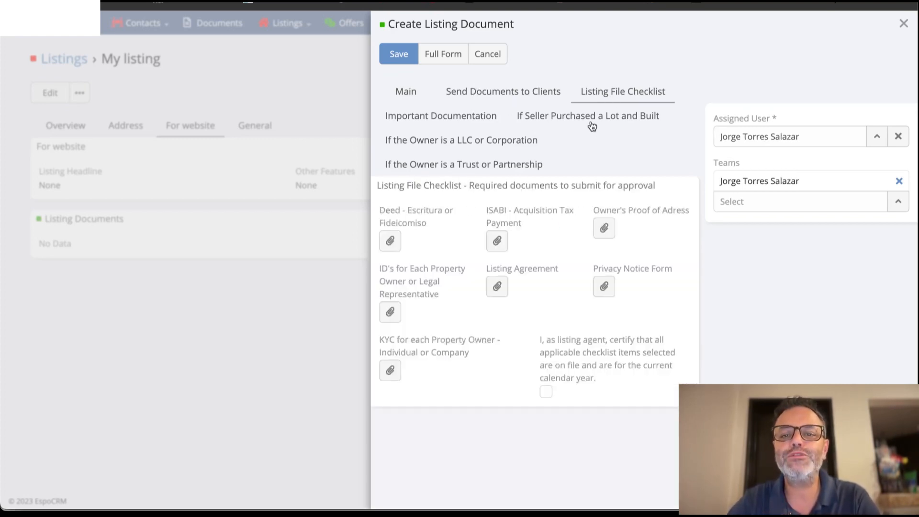
left_click(592, 124)
left_click(481, 147)
left_click(479, 163)
left_click(473, 119)
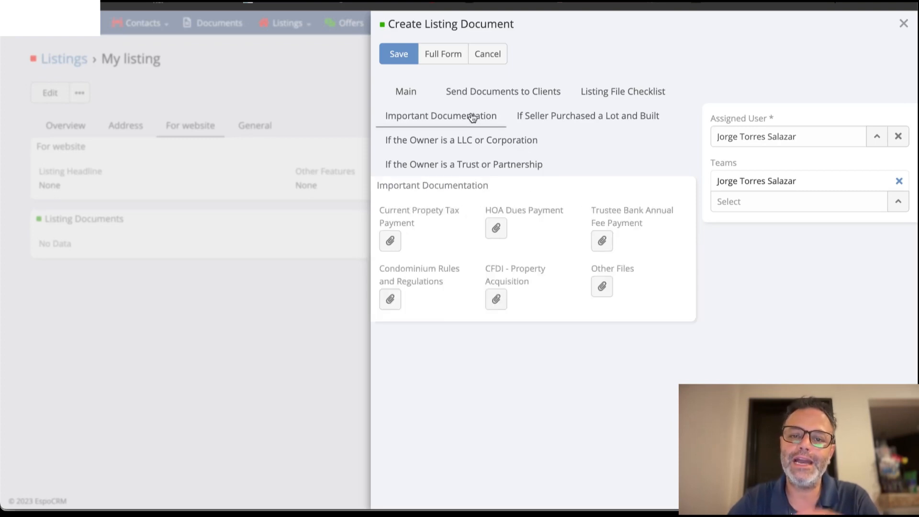
left_click(484, 139)
left_click(485, 161)
left_click(551, 125)
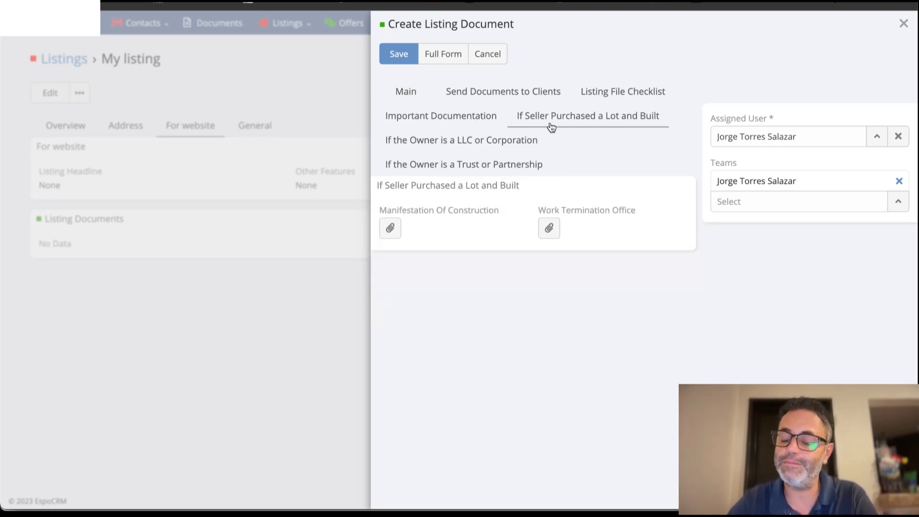
left_click(516, 142)
left_click(512, 168)
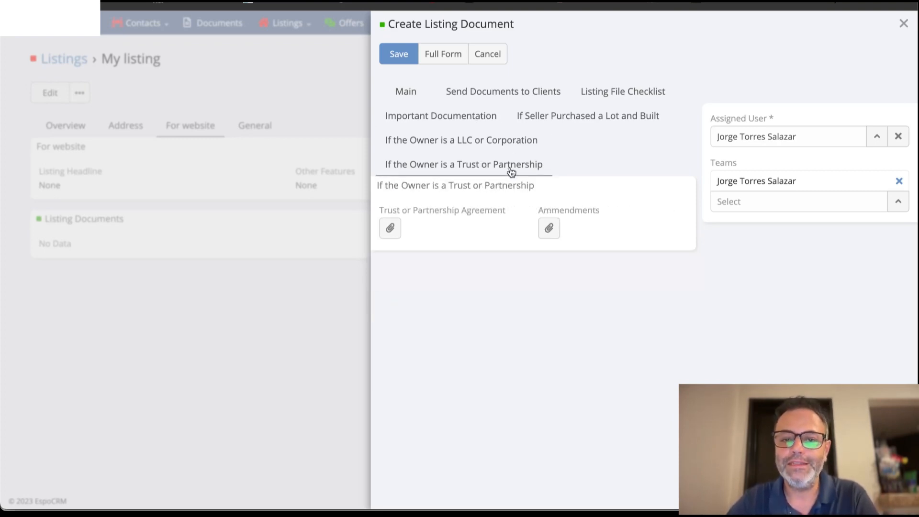
left_click(516, 141)
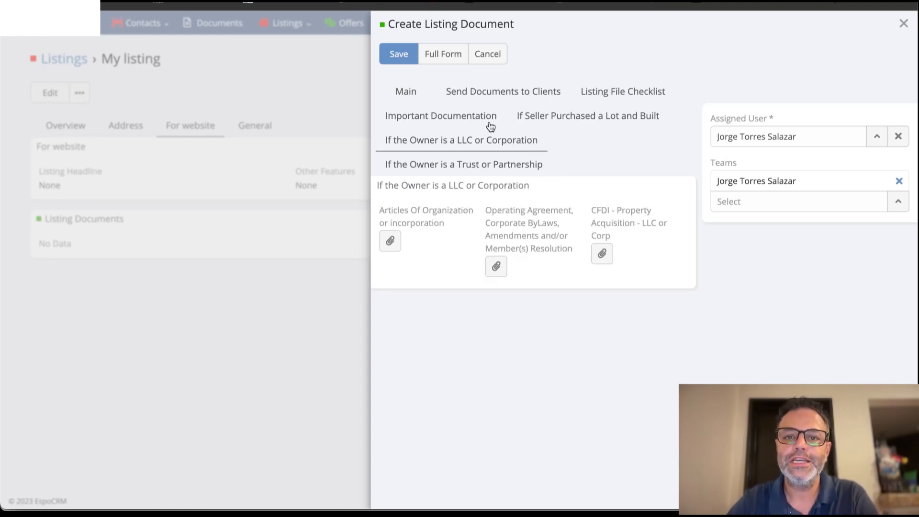
left_click(487, 126)
left_click(614, 96)
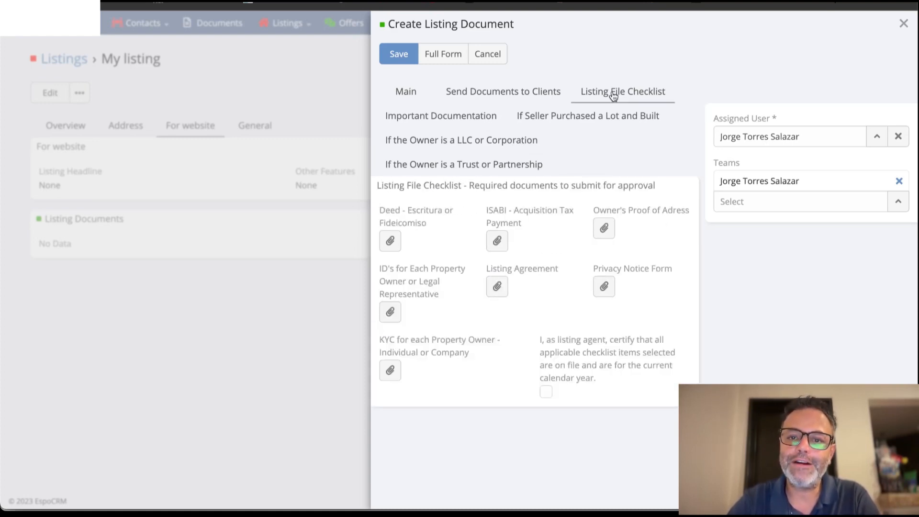
left_click(407, 98)
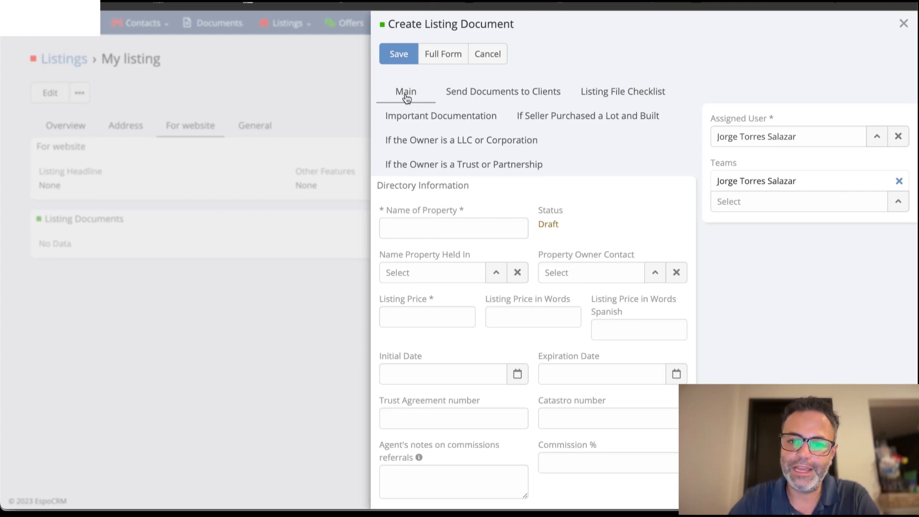
Enable FILE CHECKLIST - INDIVIDUALS among the documents to send to clients.
left_click(491, 100)
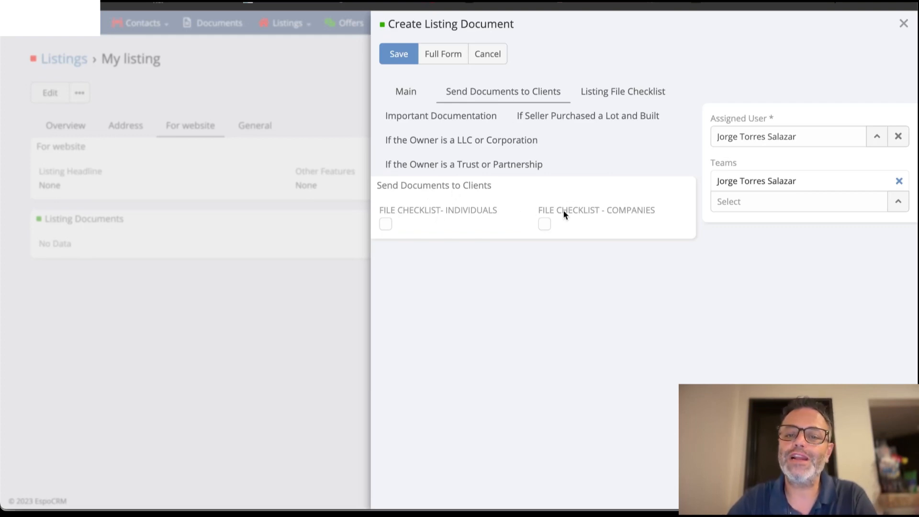
left_click(386, 225)
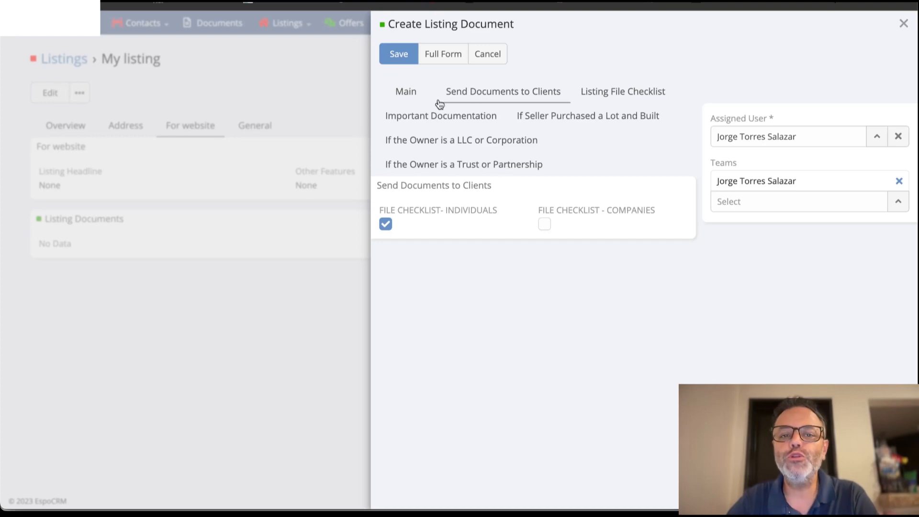
Set both Name Property Held In and Property Owner Contact to the property owner's contact record.
left_click(410, 99)
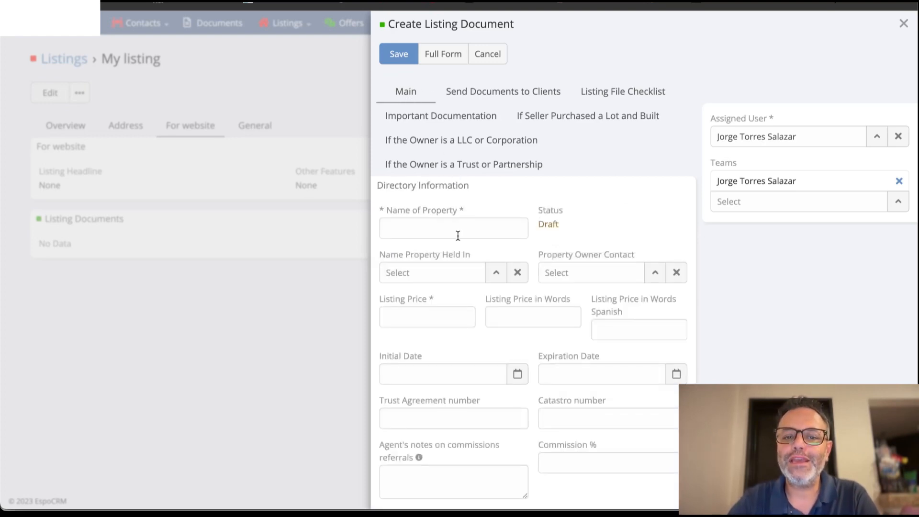
left_click(441, 272)
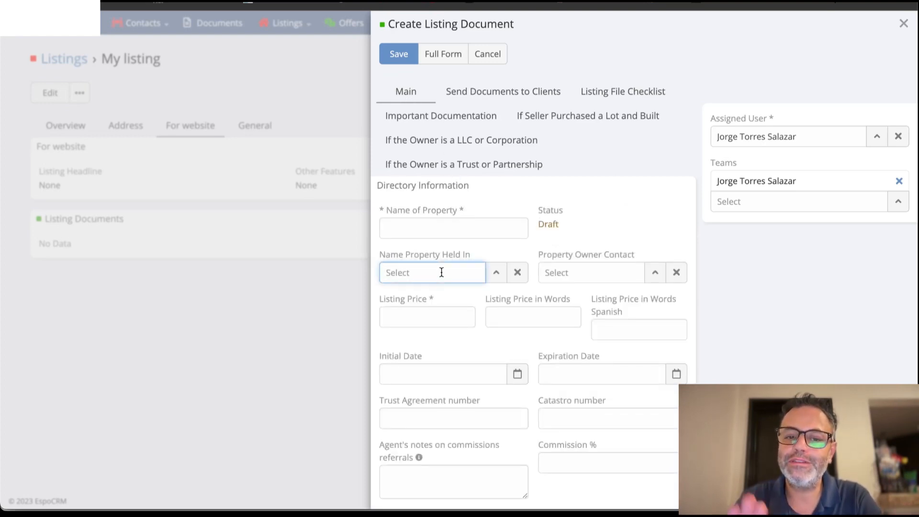
type("jorge")
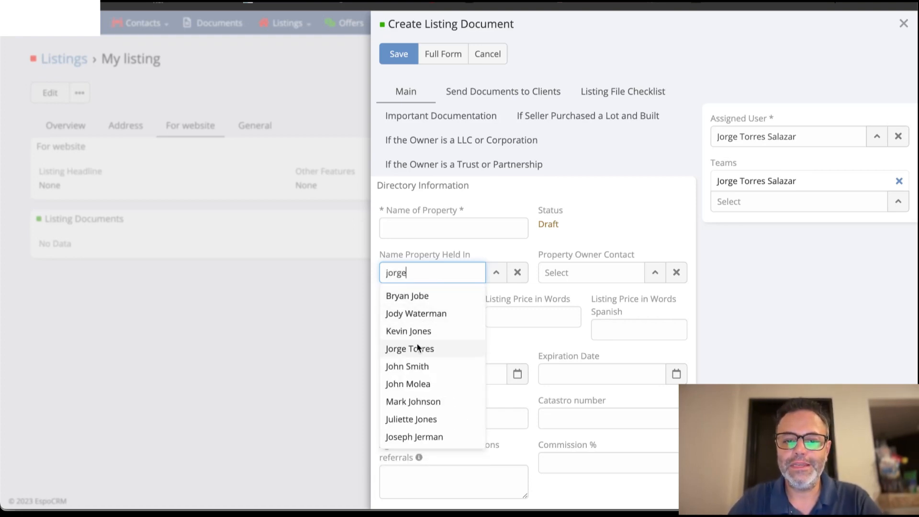
left_click(415, 350)
left_click(549, 273)
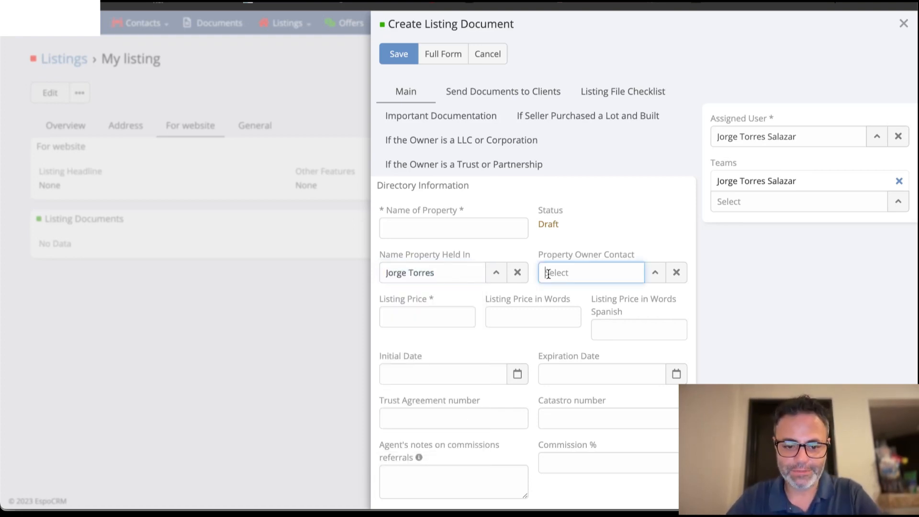
type("jorge to")
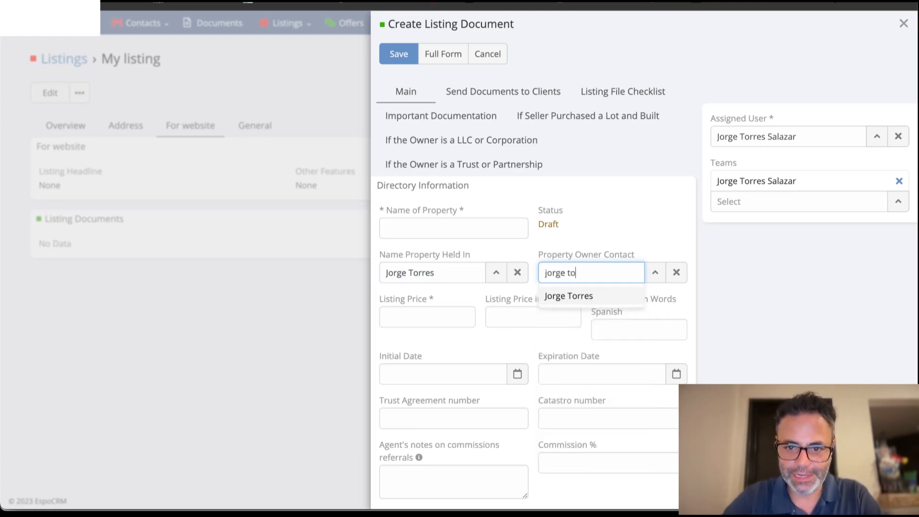
left_click(565, 295)
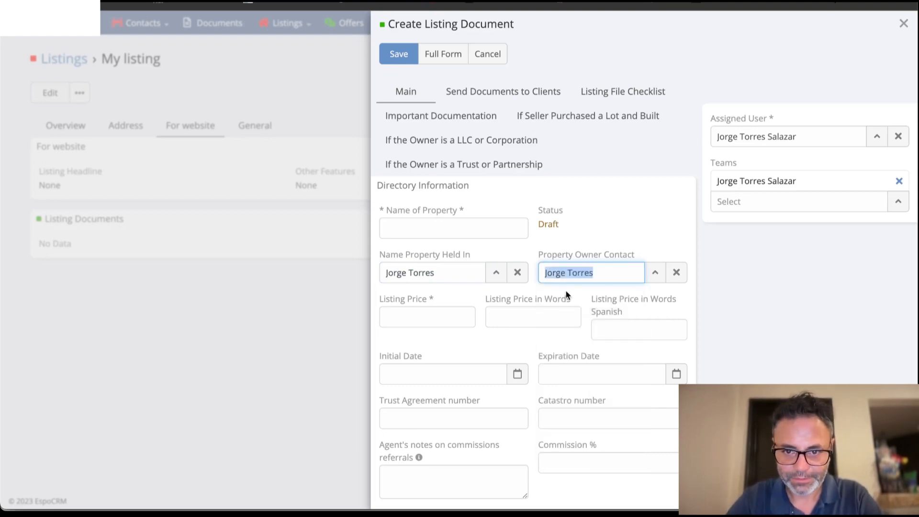
Set the listing document's Listing Price to 1,000,000.
left_click(440, 320)
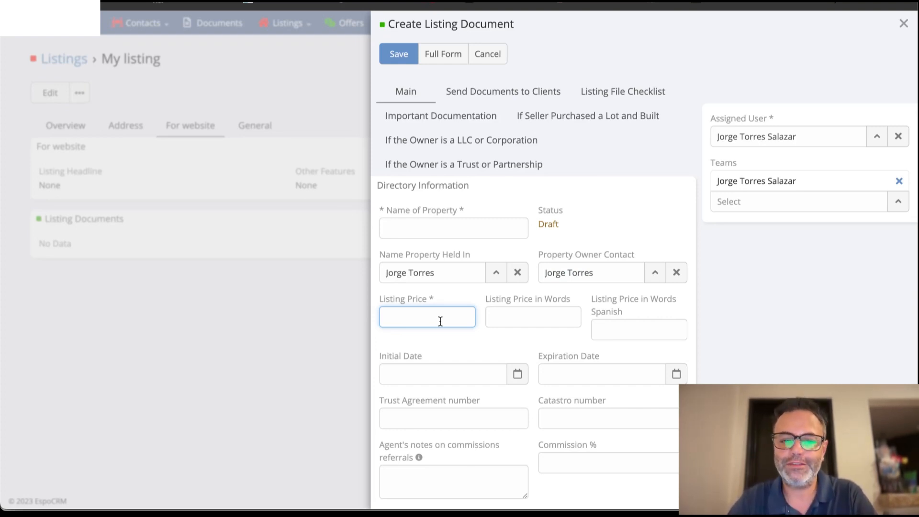
type("1,000,000")
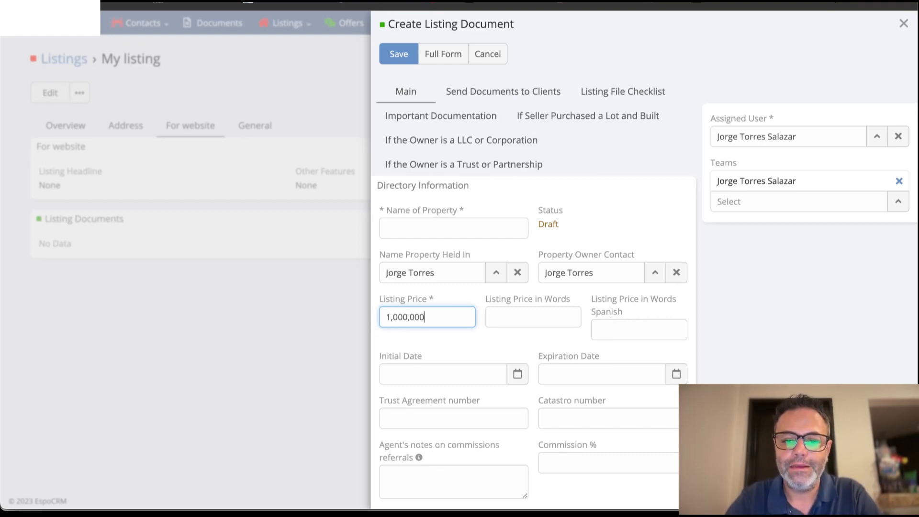
key("Tab")
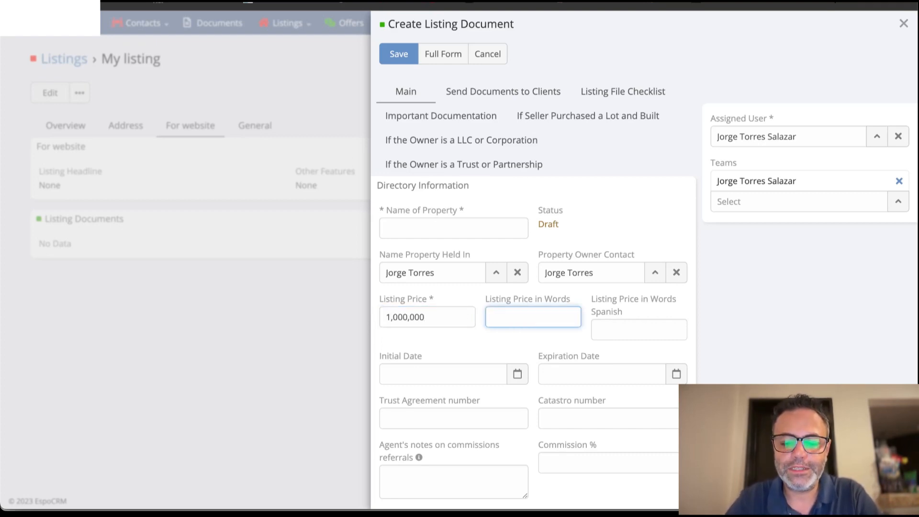
Enter the listing price in words as "one million" in English and "un millón" in Spanish.
type("one millio")
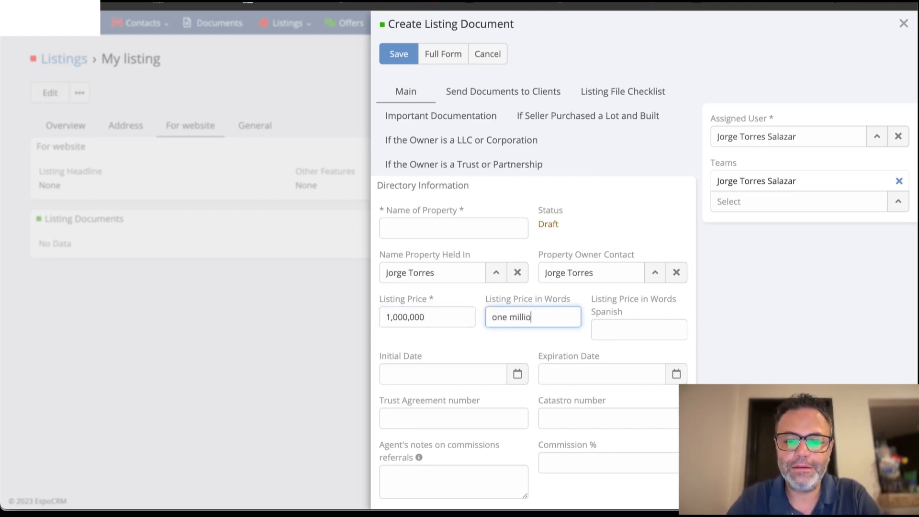
type("n")
key("Tab")
type("un ")
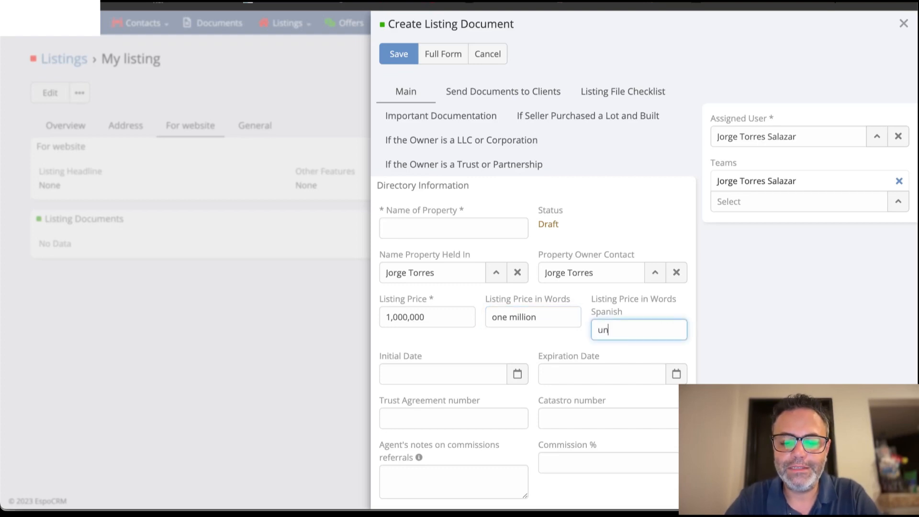
type("mill")
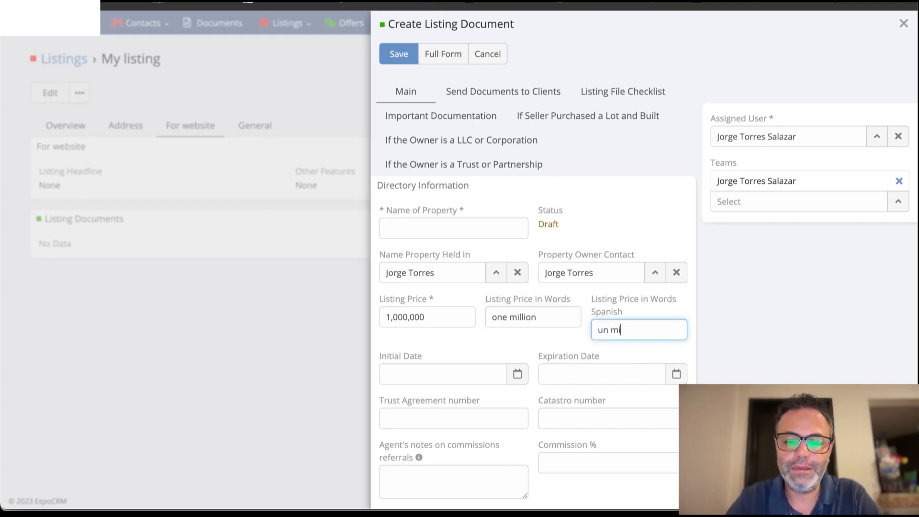
type("ón")
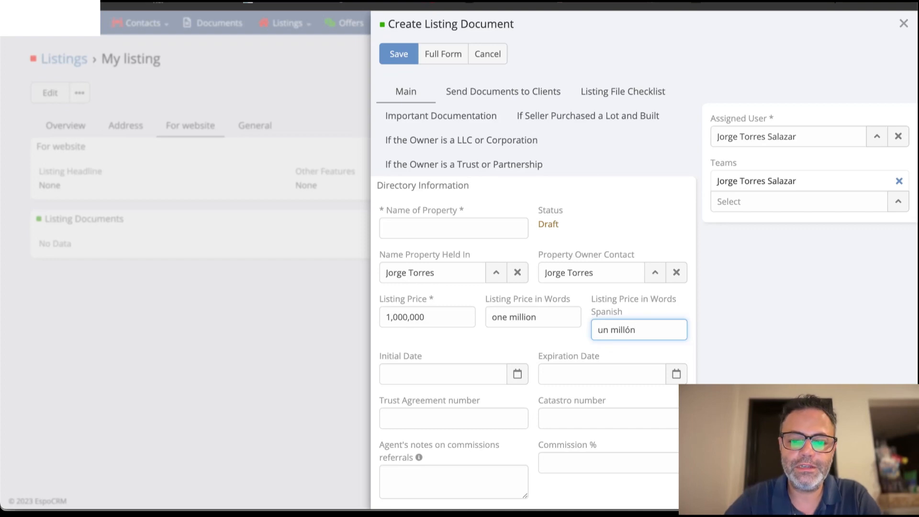
Set the listing document's Initial Date to 05/28/2024.
left_click(402, 379)
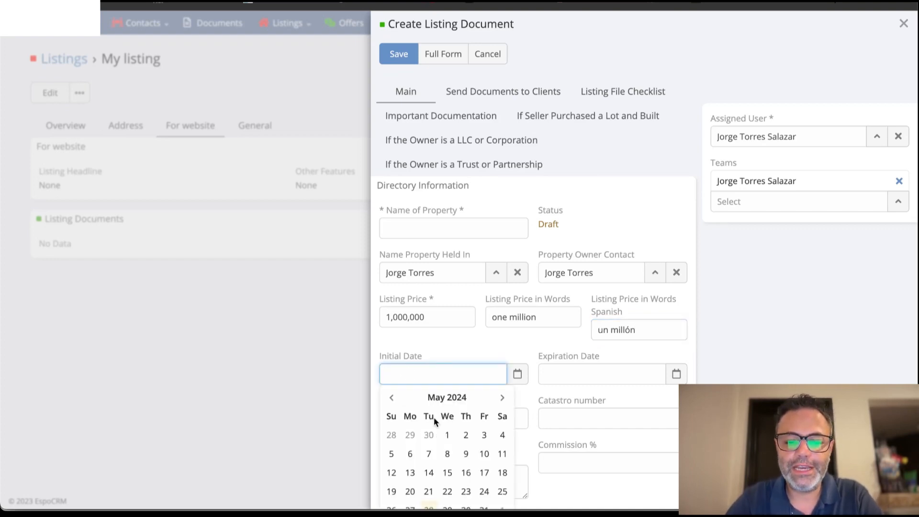
scroll(434, 418, "down", 1)
left_click(429, 473)
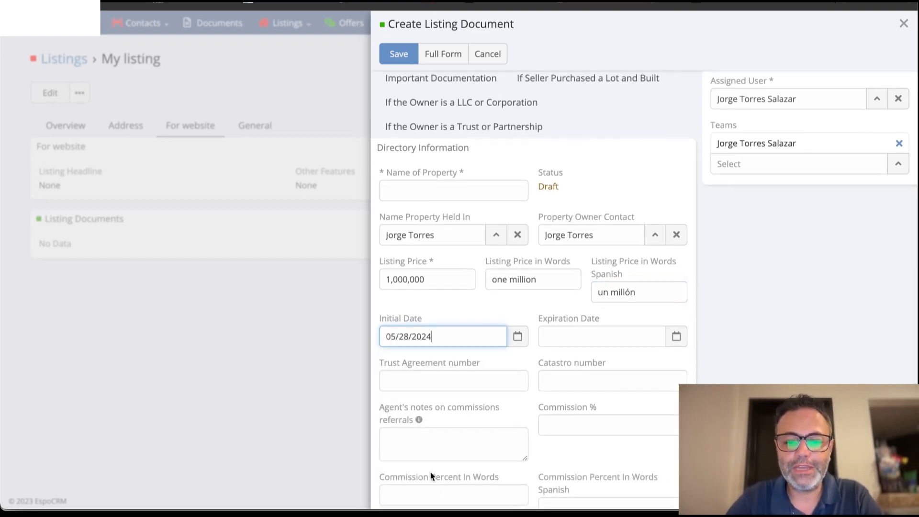
Set the listing document's Expiration Date to 05/28/2025.
left_click(565, 338)
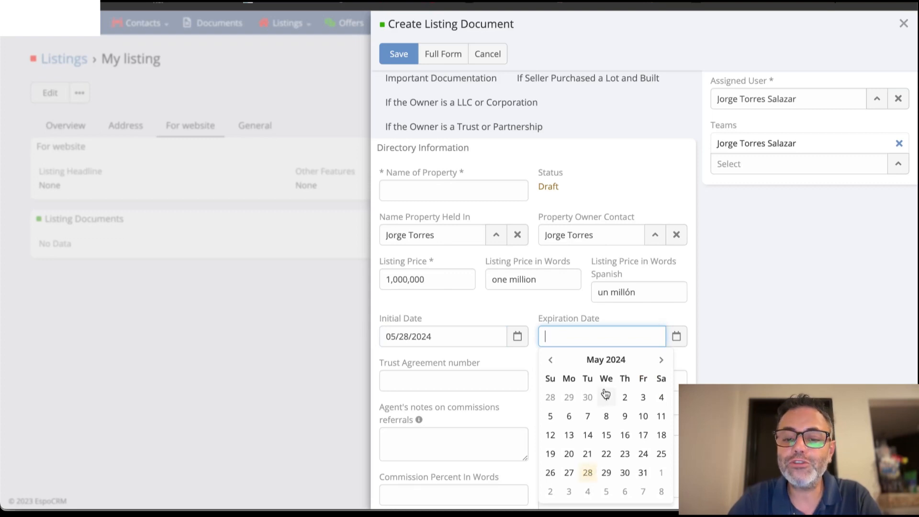
left_click(611, 363)
left_click(610, 363)
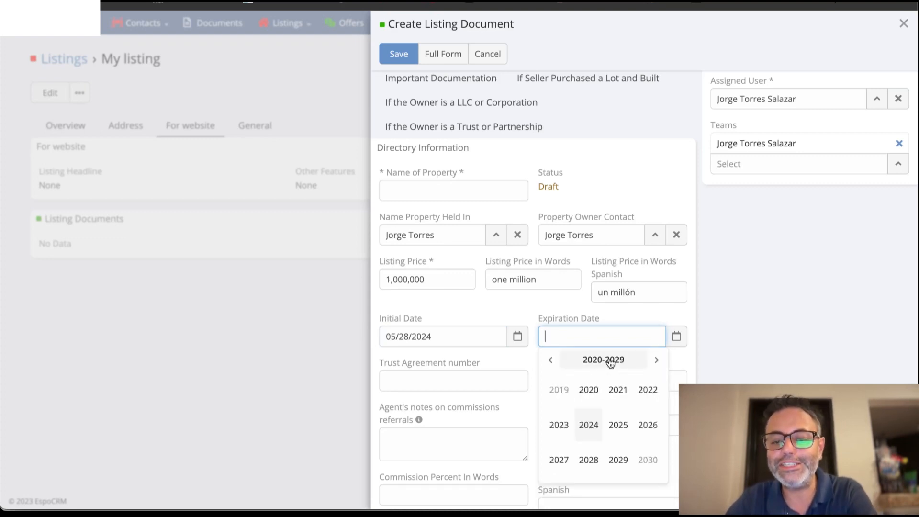
left_click(624, 429)
left_click(565, 425)
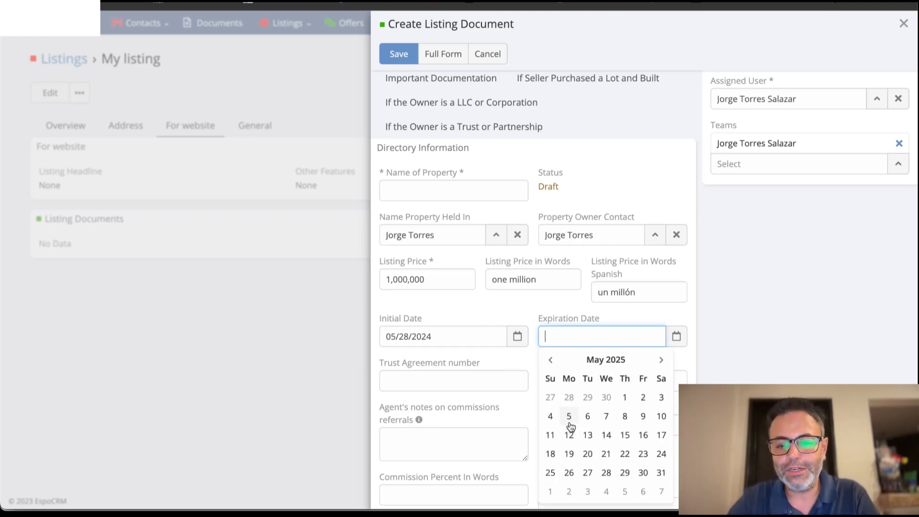
left_click(640, 474)
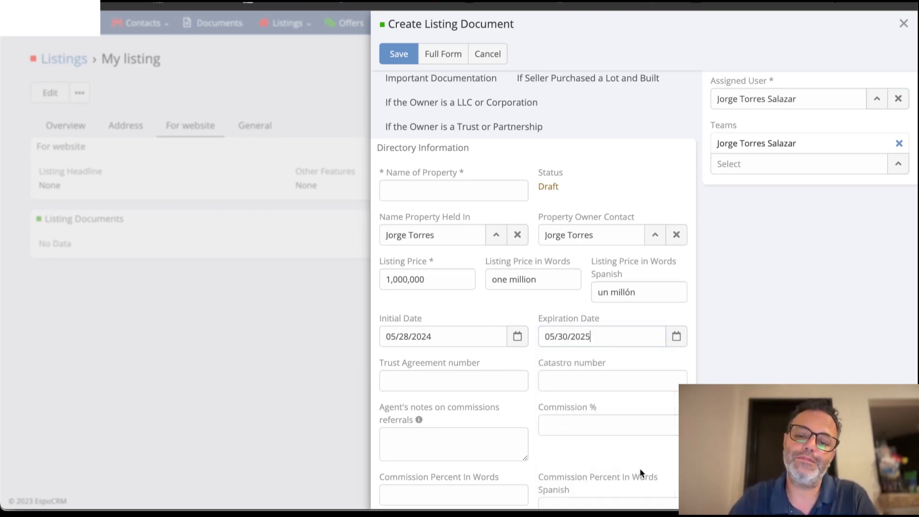
left_click(566, 337)
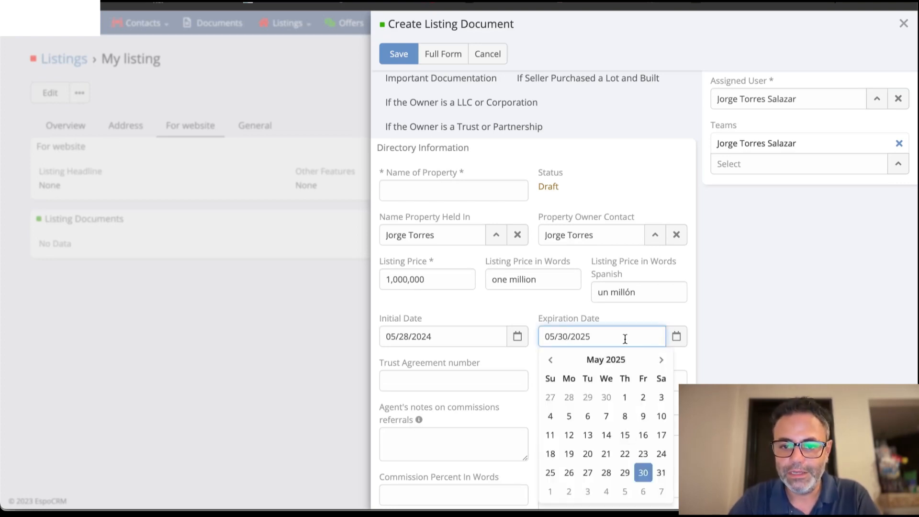
key("Delete")
key("BackSpace")
type("28")
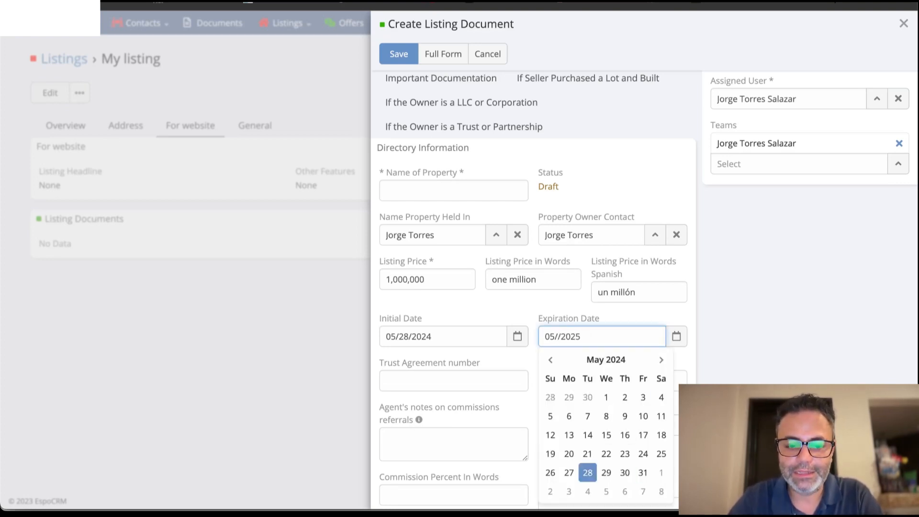
left_click(669, 320)
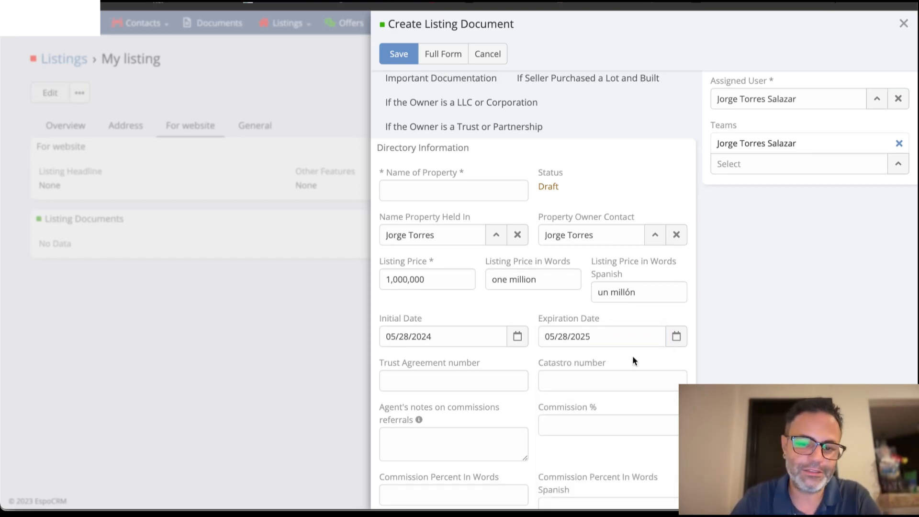
Fill in the property's Trust Agreement number and Catastro number.
left_click(476, 381)
type("234r2435")
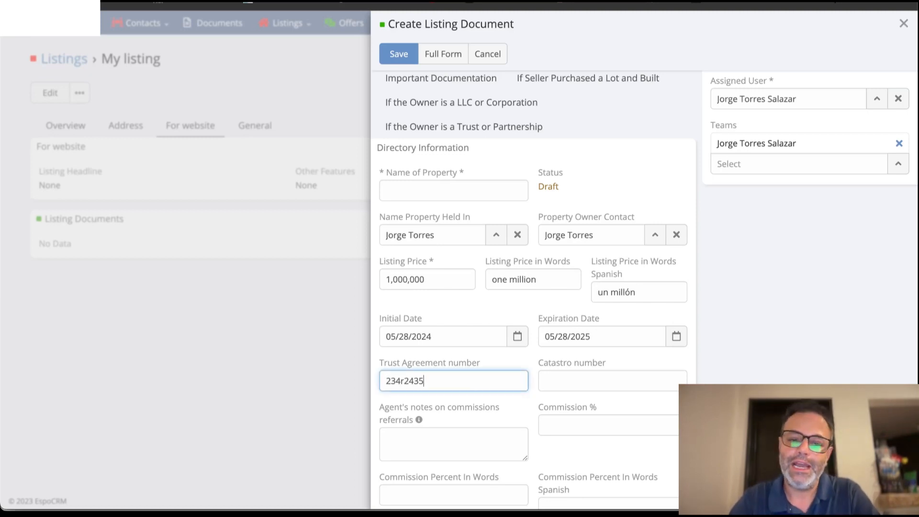
left_click(605, 383)
type("2rq24f")
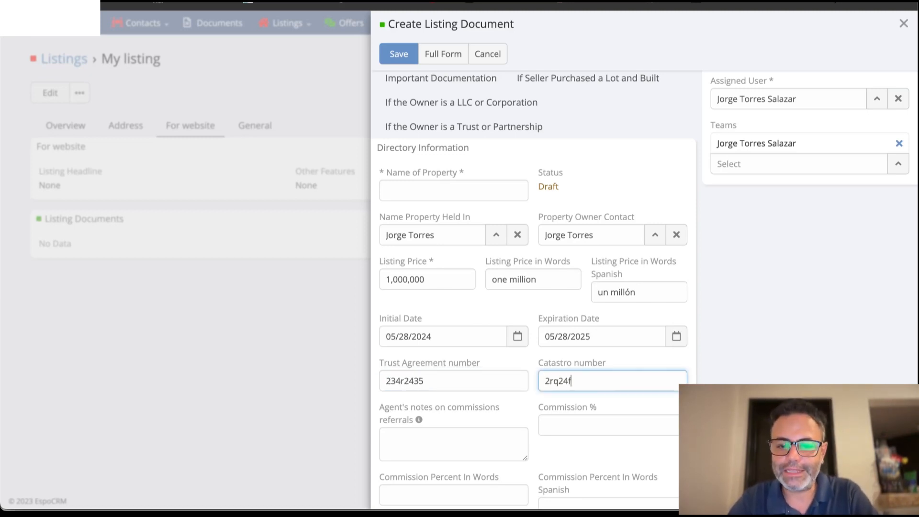
Enter "for both agents are 50-50%" as the agent's notes on commissions referrals.
left_click(466, 452)
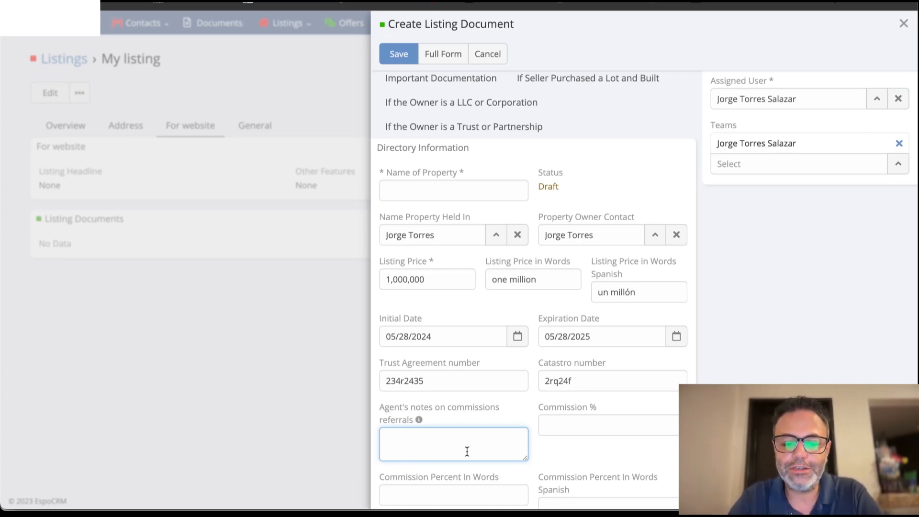
type("for ")
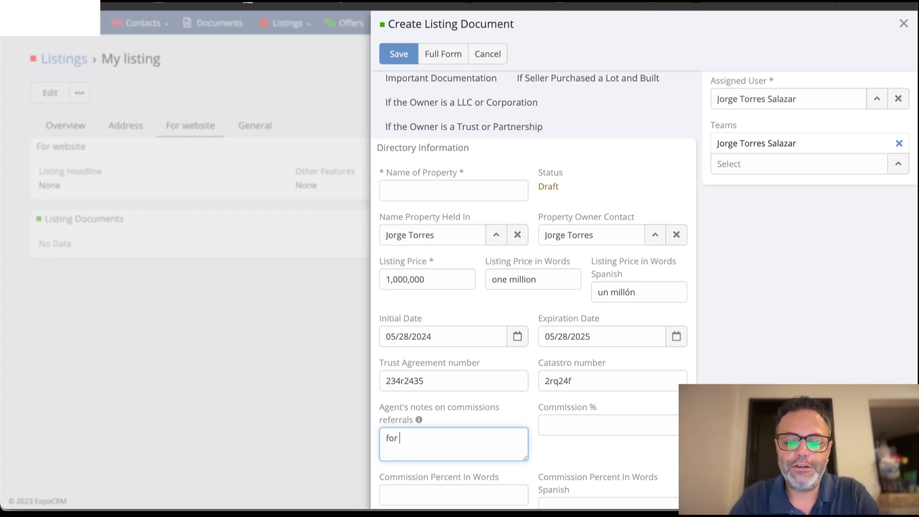
type("both agent")
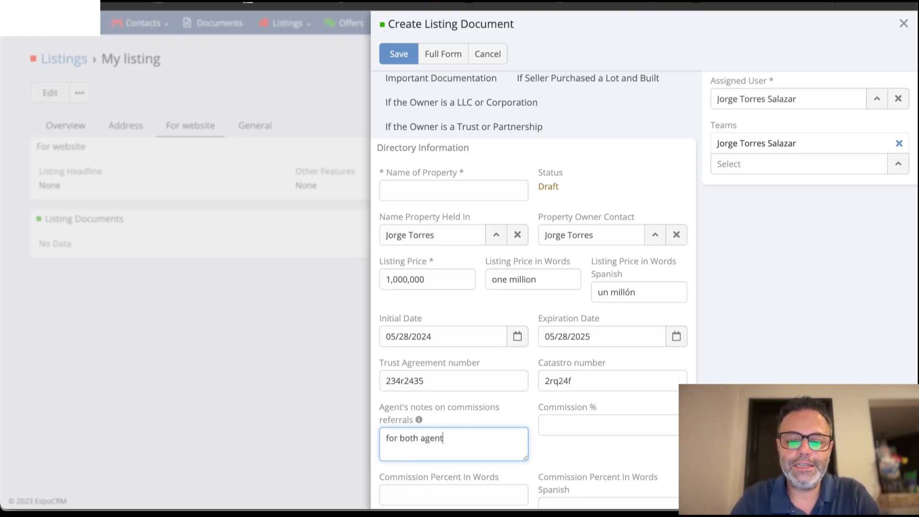
type("s are 50")
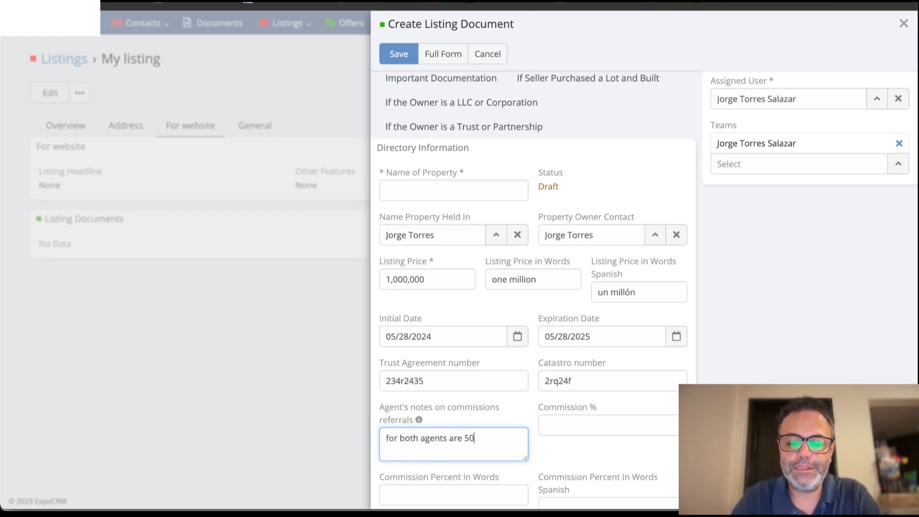
type("-50%")
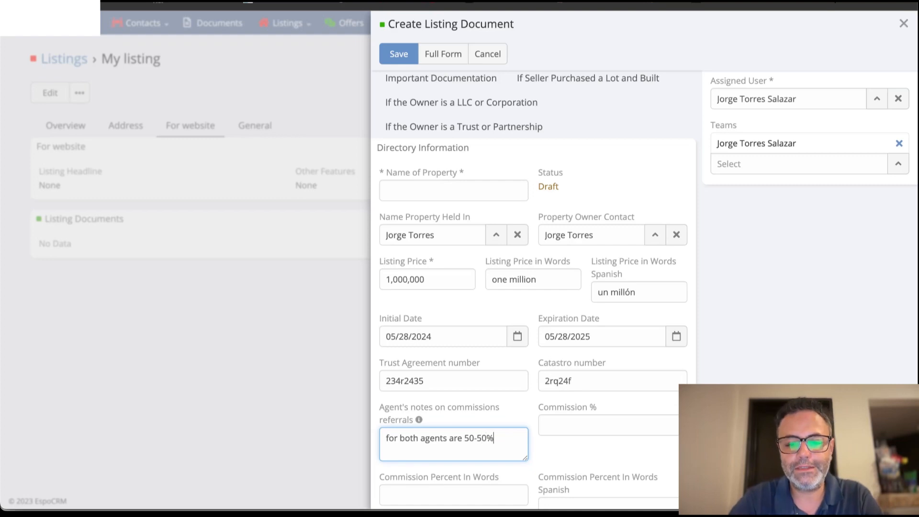
Set the Commission % to 6 and enter it in words as "six" in English and "seis" in Spanish.
left_click(567, 429)
type("6")
scroll(534, 287, "down", 2)
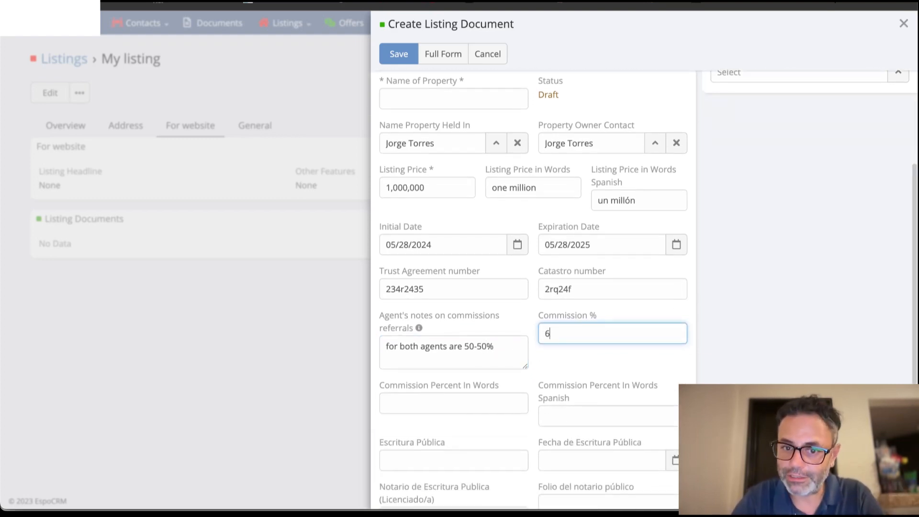
scroll(570, 384, "down", 1)
left_click(460, 378)
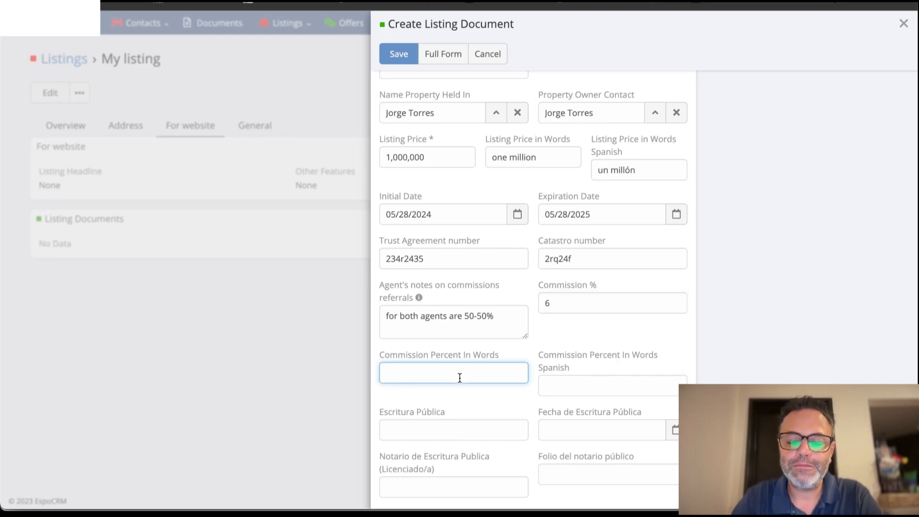
type("six")
key("Tab")
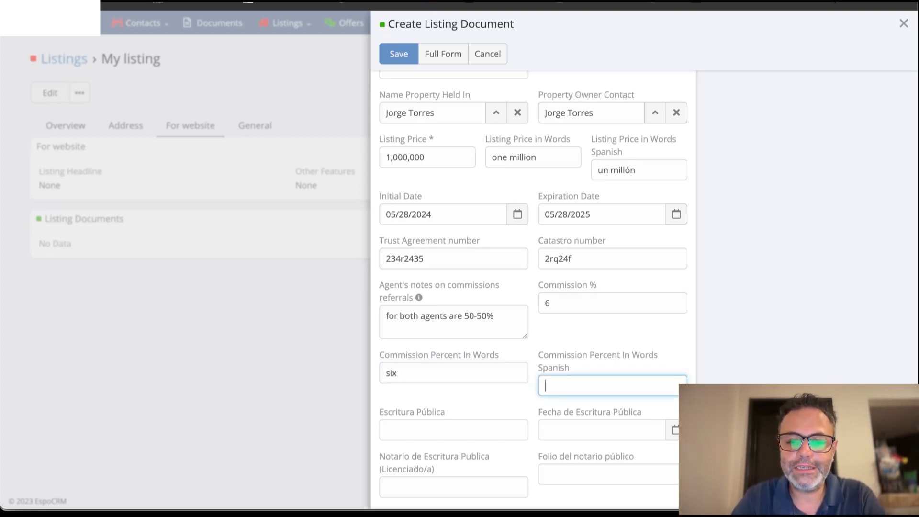
type("seis")
Enter "awdfwe" as the Escritura Pública and set the Fecha de Escritura Pública to 01/01/2024.
scroll(396, 407, "down", 1)
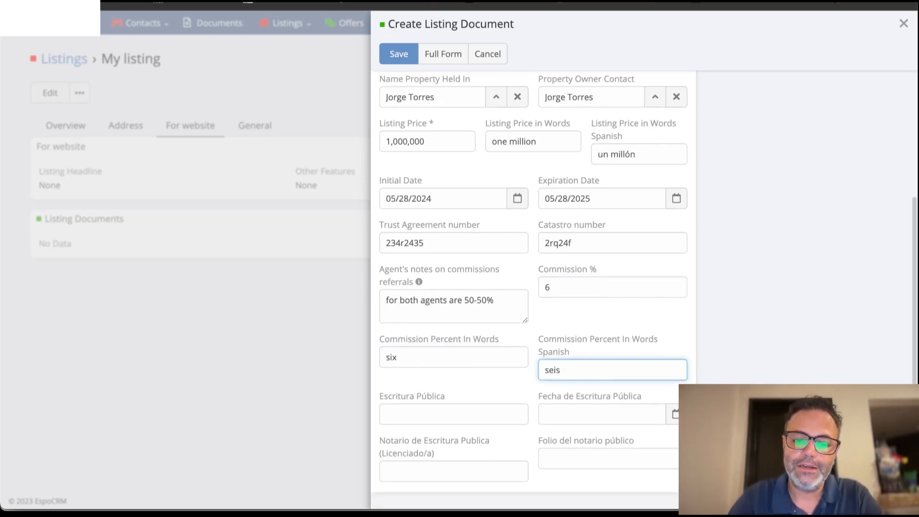
left_click(396, 407)
type("awdfwe")
left_click(551, 419)
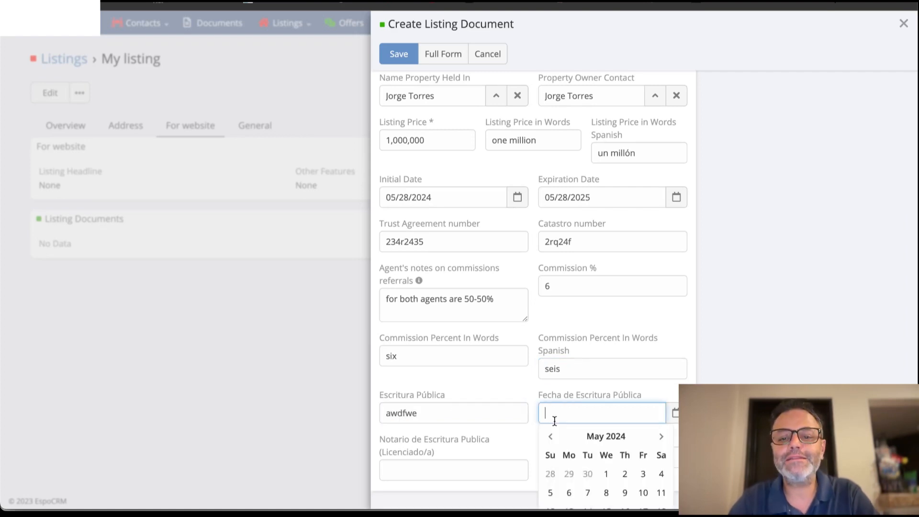
scroll(581, 434, "down", 2)
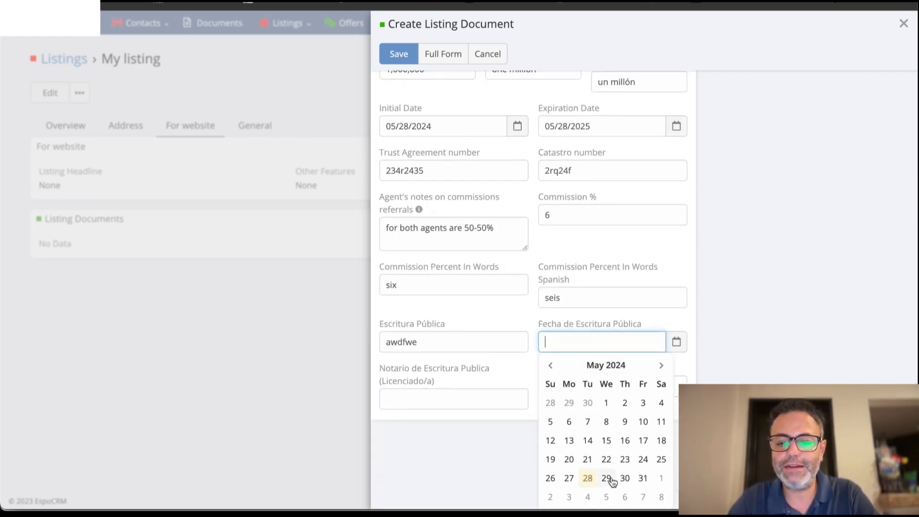
left_click(603, 374)
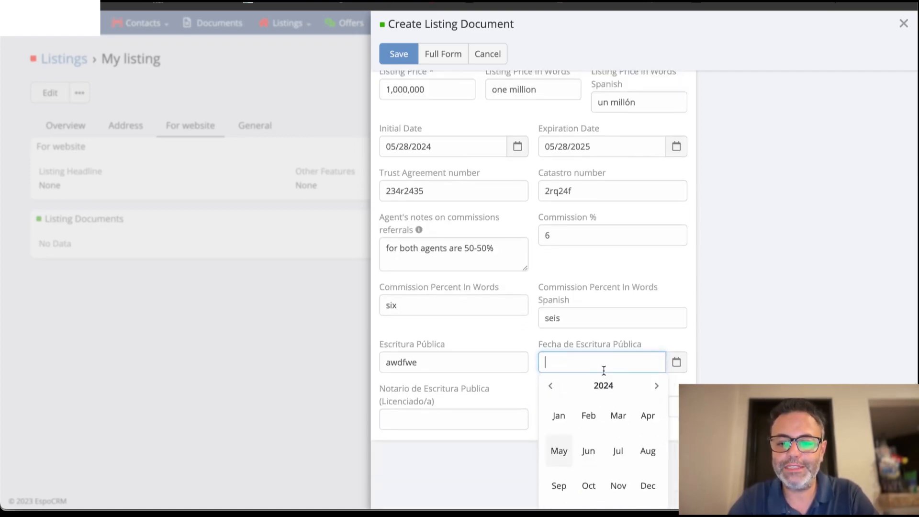
left_click(558, 416)
left_click(570, 425)
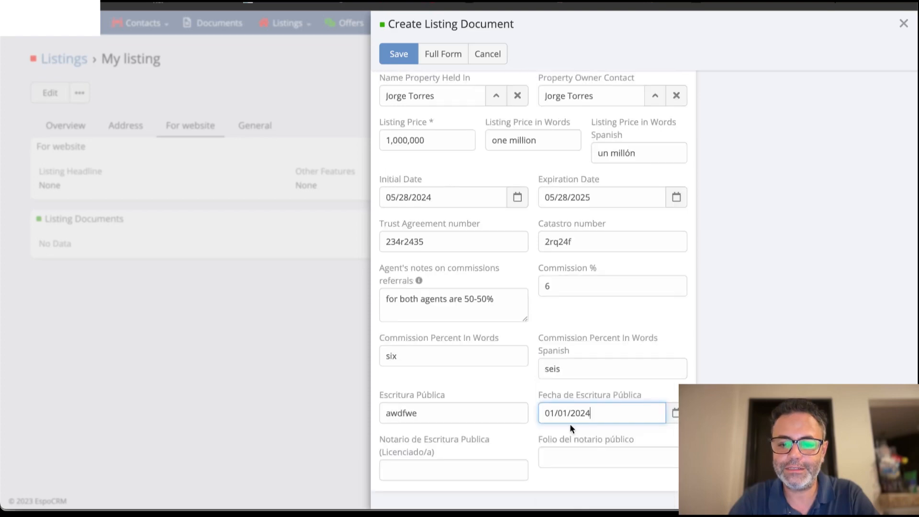
Fill in the notary's name for the Escritura Pública and the Folio del notario público.
left_click(428, 472)
type("B")
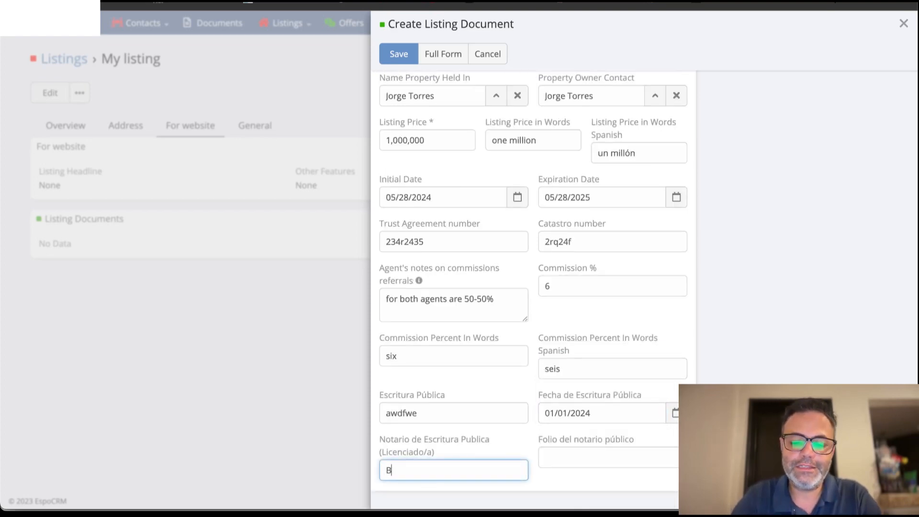
type("enito")
left_click(589, 457)
type("asf34")
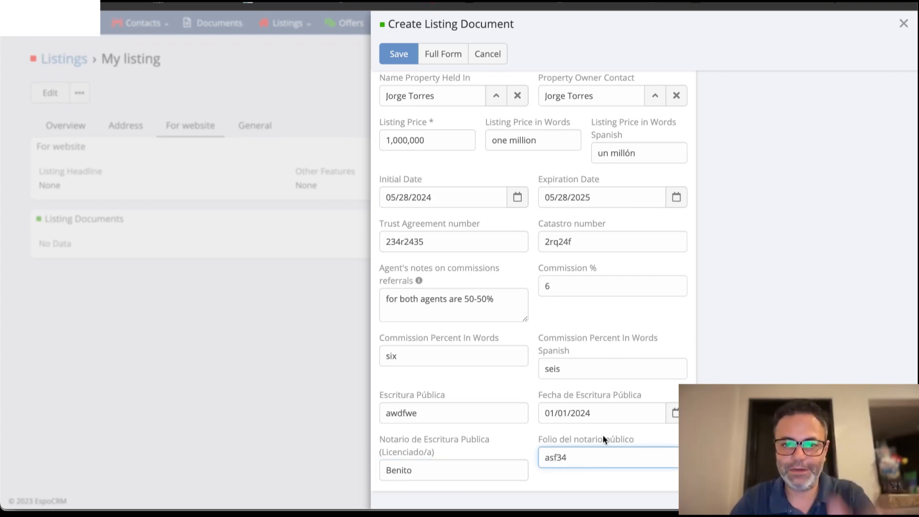
Certify in the Listing File Checklist that all applicable items are on file and for the current calendar year.
scroll(637, 394, "up", 5)
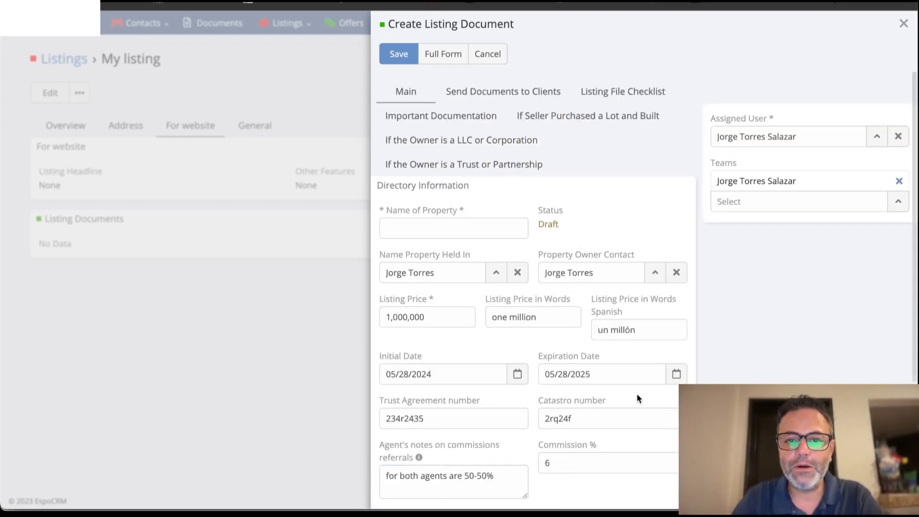
left_click(612, 95)
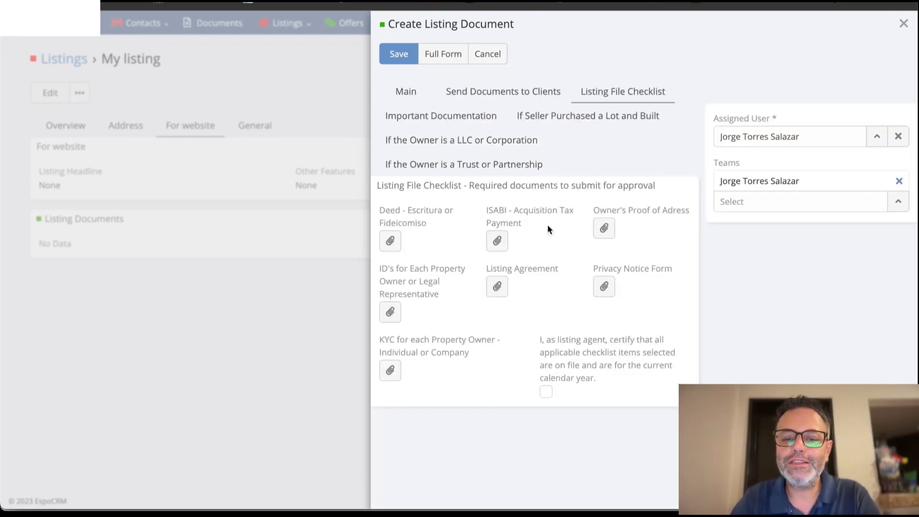
left_click(546, 392)
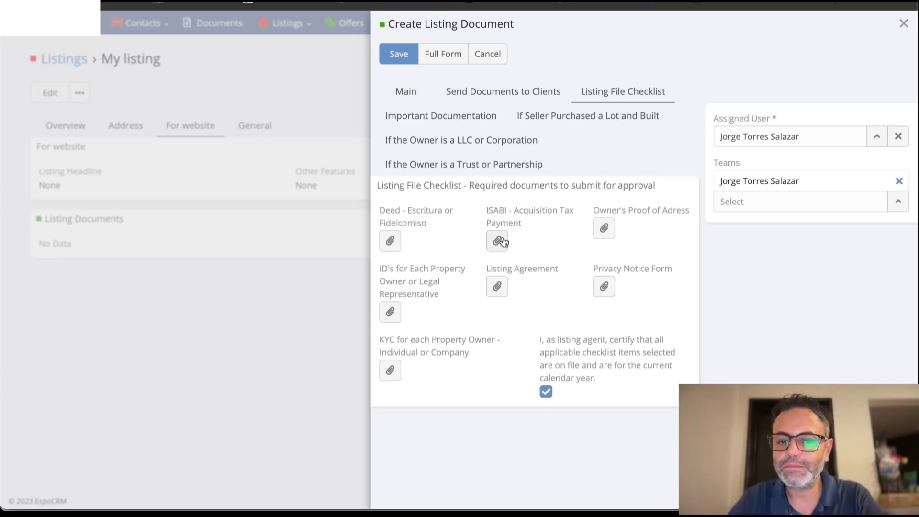
Attach "Servicio de mantenimiento a Agencia Hyundai Los Cabos.pdf" from Downloads as the Deed - Escritura or Fideicomiso file.
left_click(391, 241)
scroll(473, 281, "down", 15)
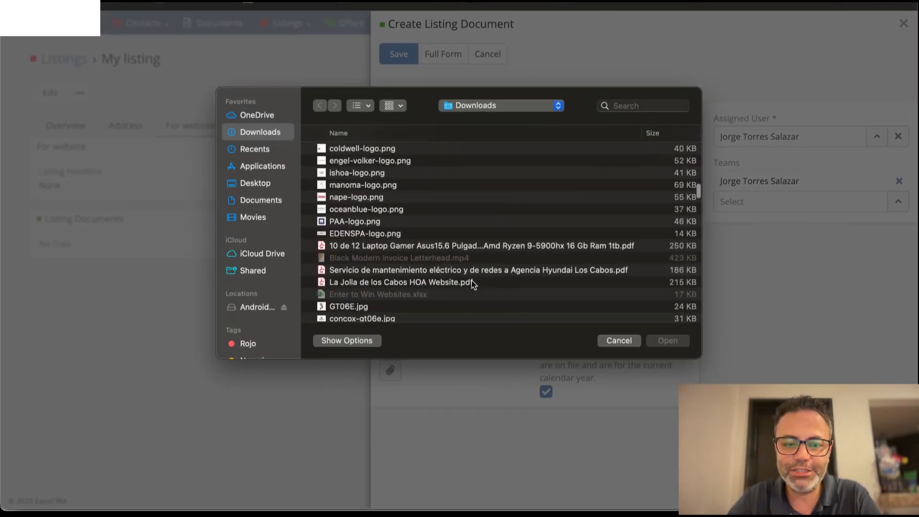
left_click(463, 237)
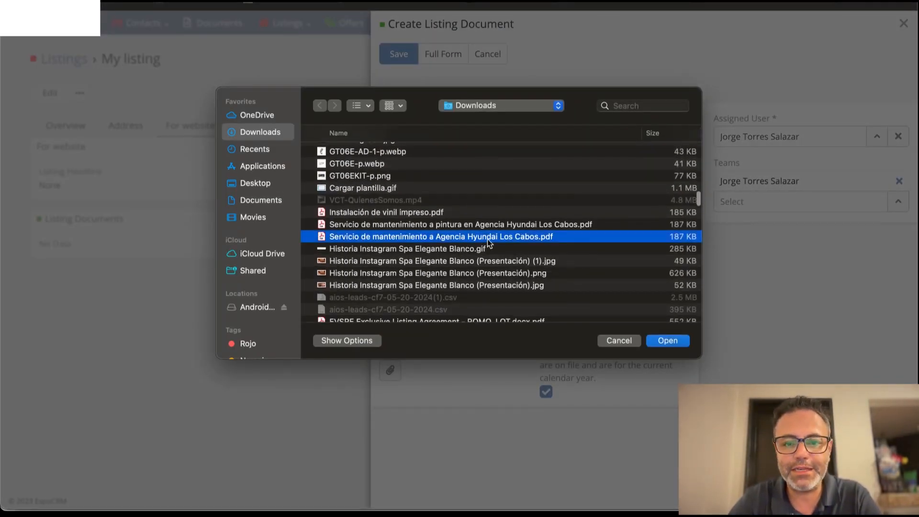
left_click(665, 341)
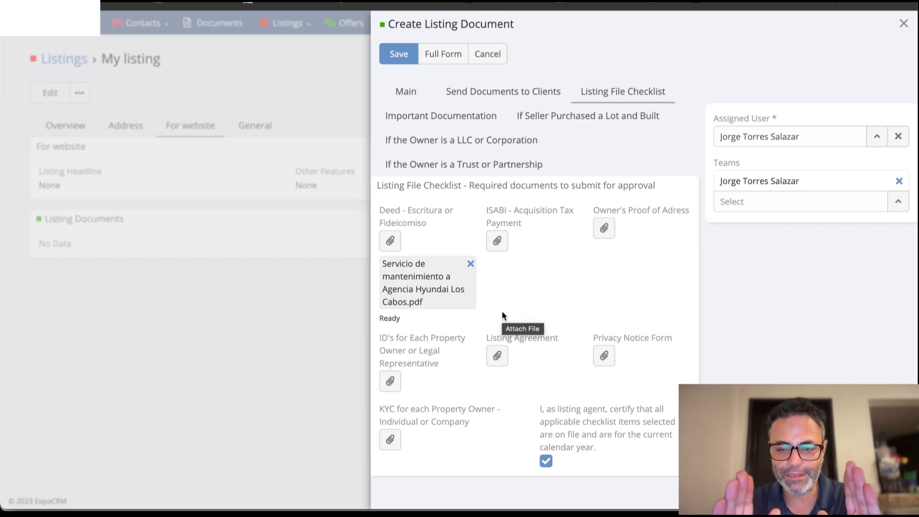
left_click(498, 243)
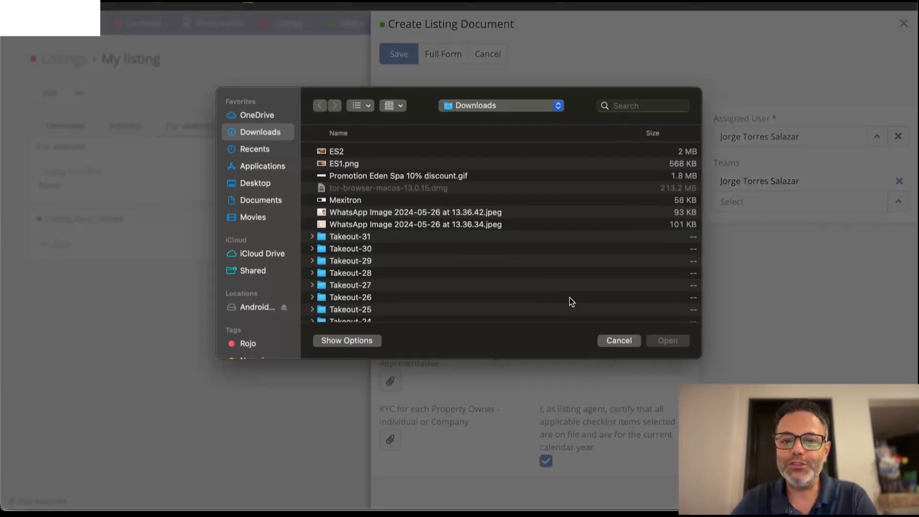
scroll(571, 302, "down", 10)
scroll(571, 302, "down", 15)
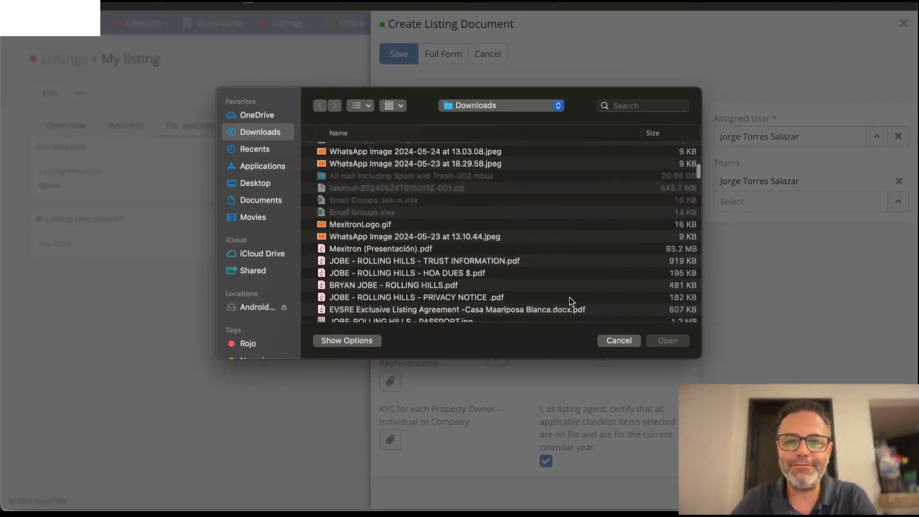
left_click(613, 340)
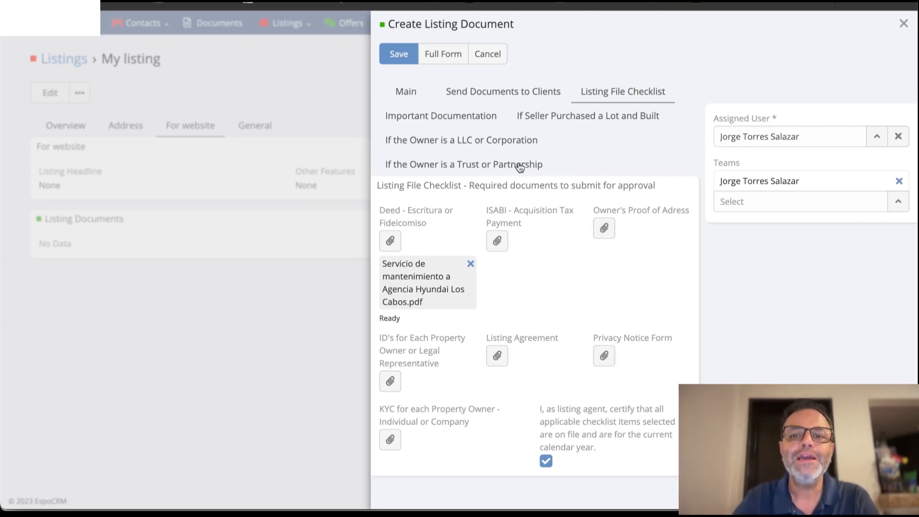
Enter "My listing" as the Name of Property, save the listing document, and review its saved record.
left_click(393, 56)
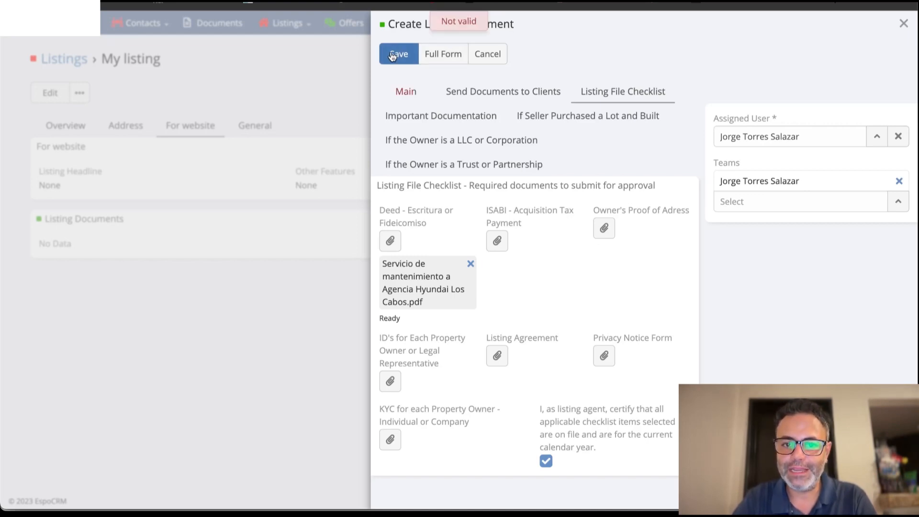
left_click(412, 96)
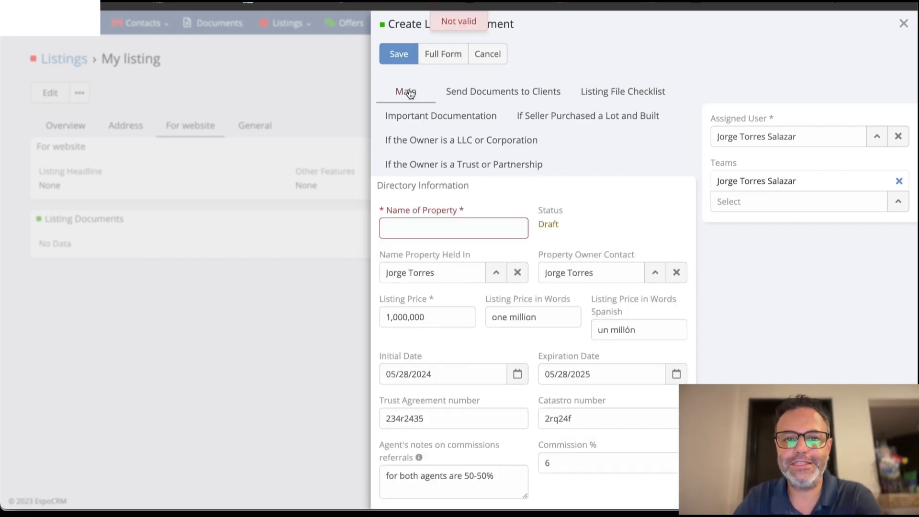
left_click(449, 225)
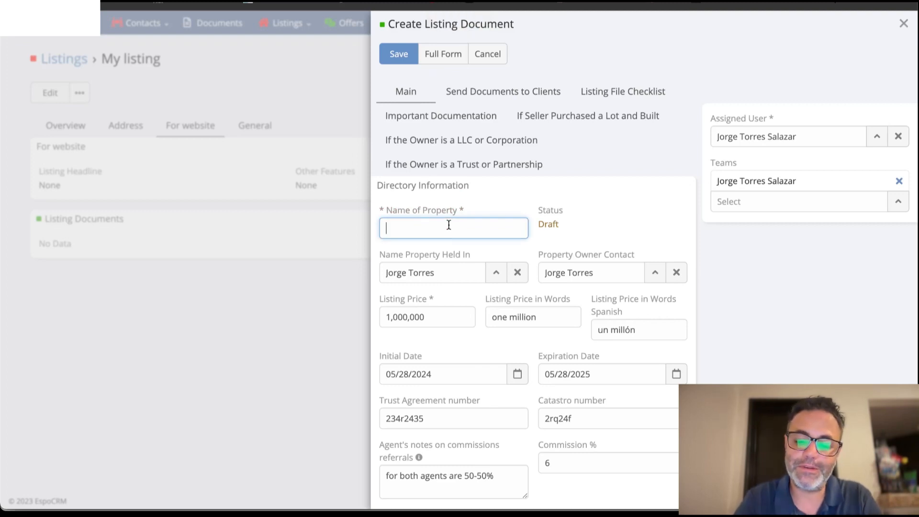
type("M")
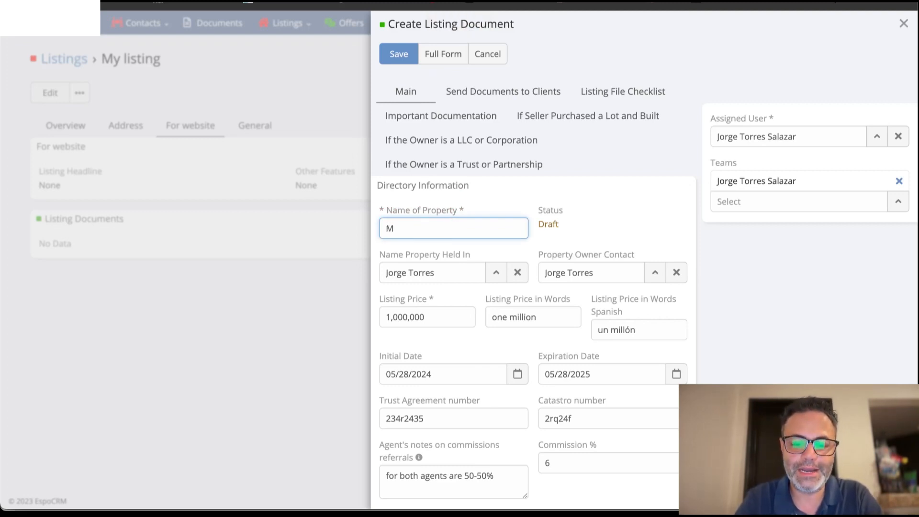
type("y listing")
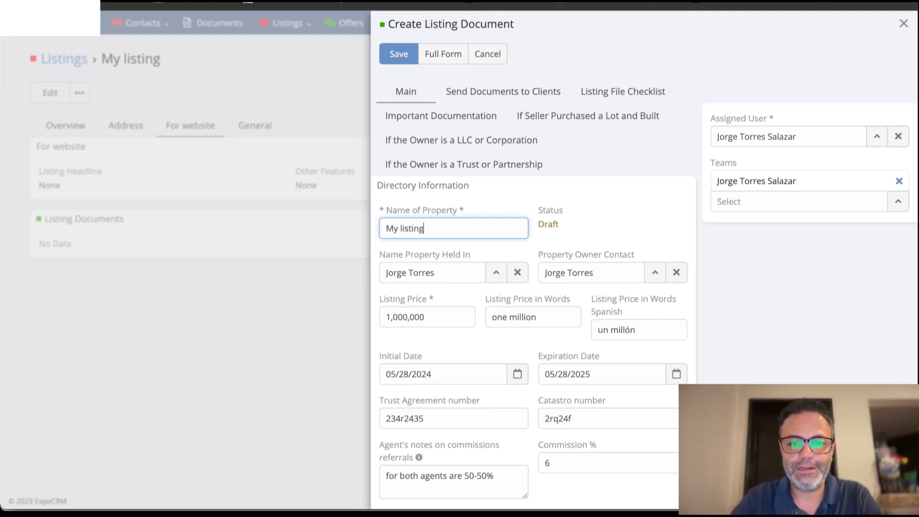
left_click(402, 54)
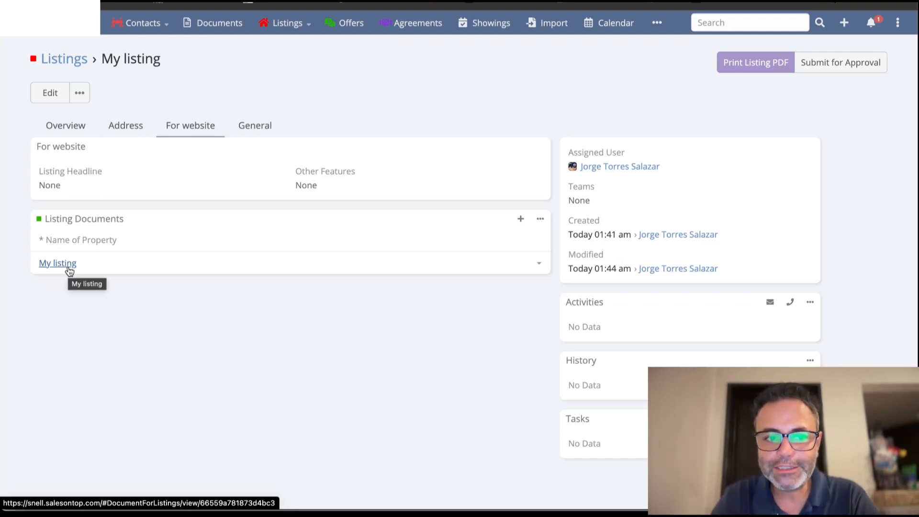
left_click(68, 268)
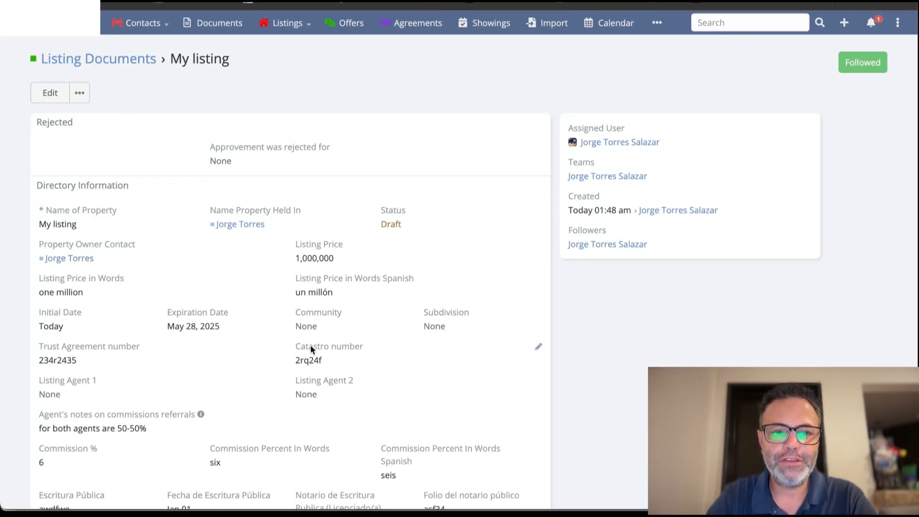
key("alt+Left")
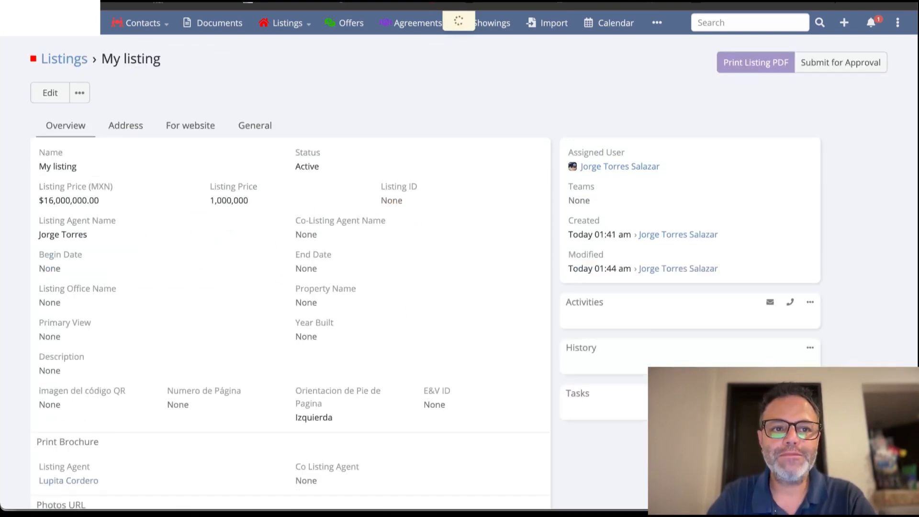
Generate a PDF of the listing from the Exclusive Listing Agreement template and look through its pages.
left_click(79, 93)
left_click(78, 136)
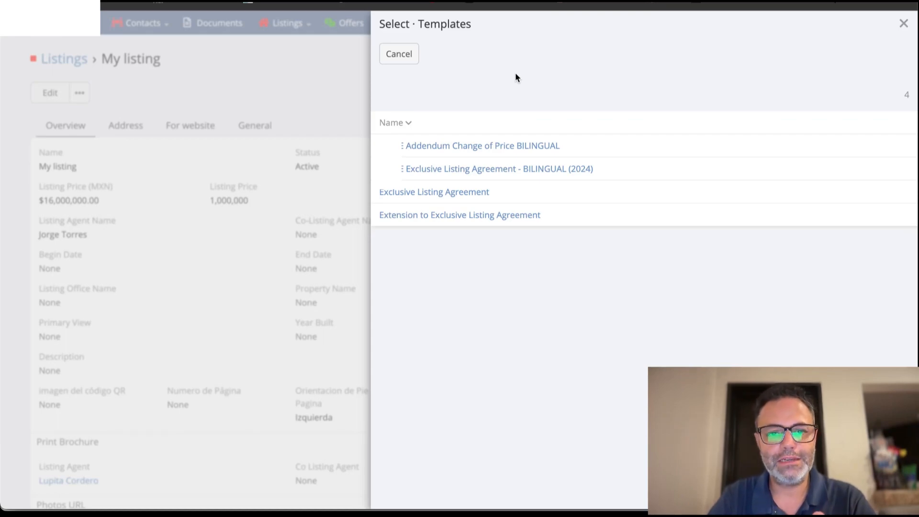
left_click(460, 193)
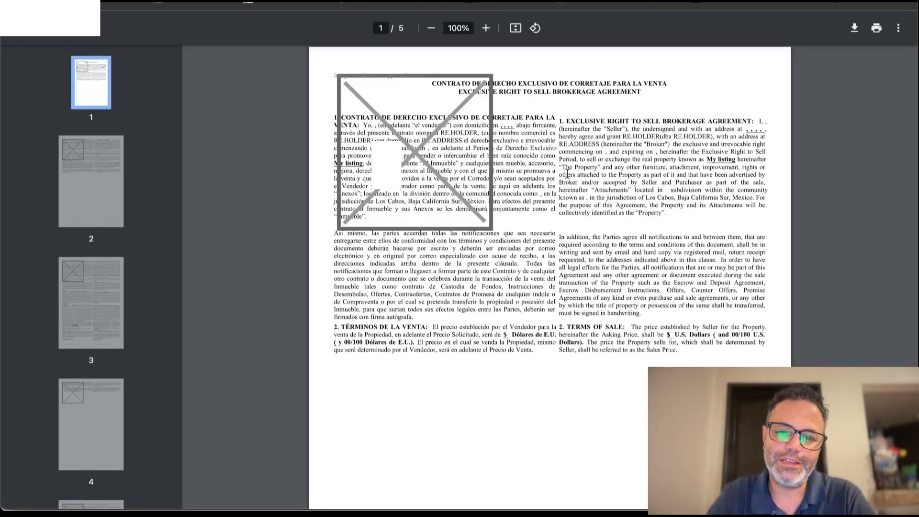
scroll(521, 295, "down", 1)
scroll(521, 295, "down", 20)
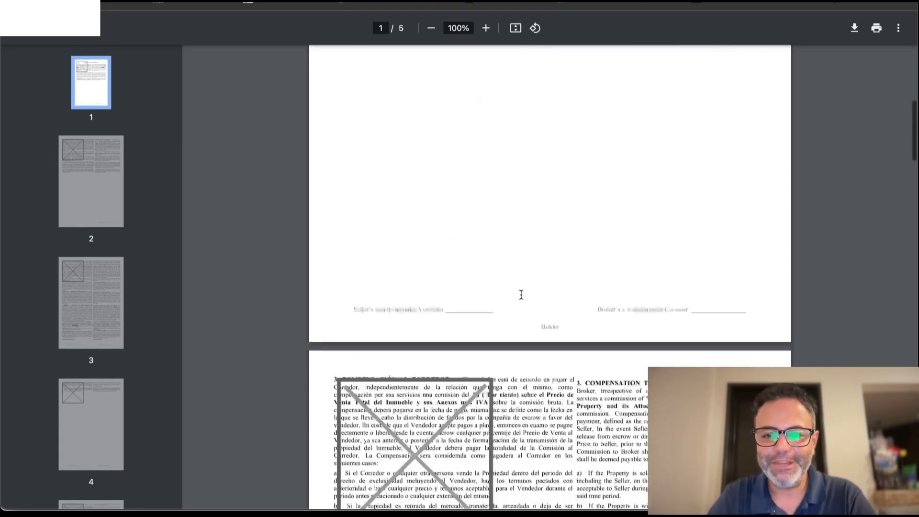
scroll(521, 295, "down", 20)
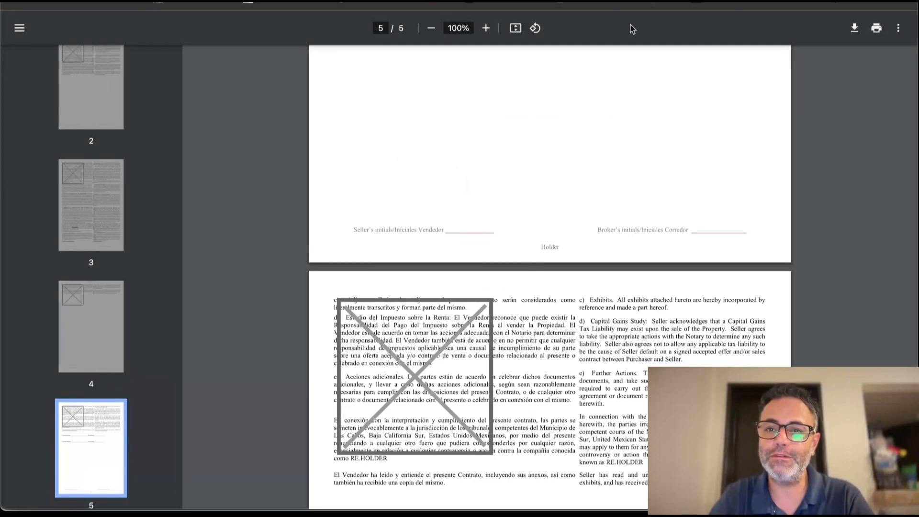
left_click(639, 2)
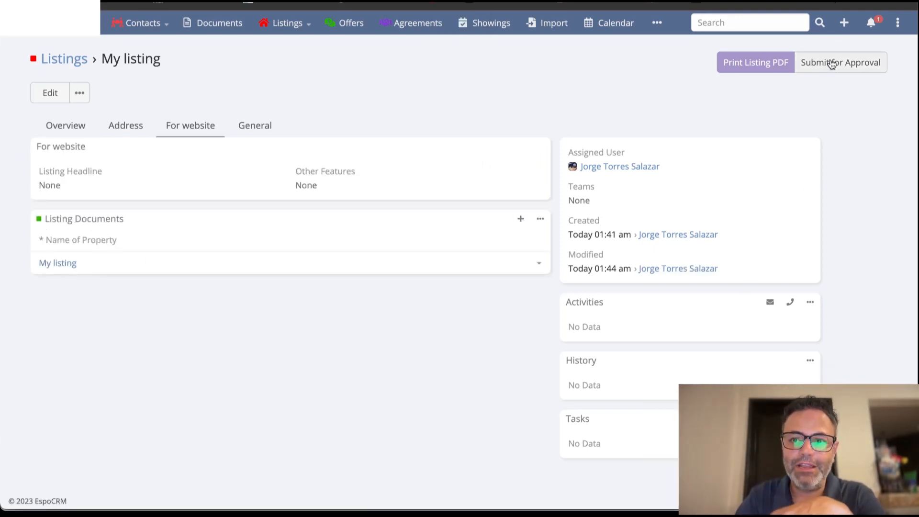
Try to submit the listing for approval.
left_click(832, 63)
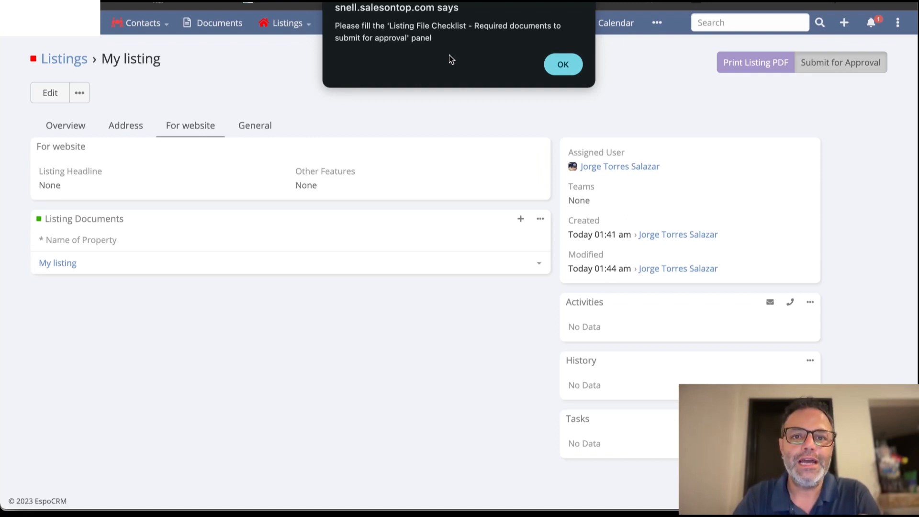
left_click(559, 66)
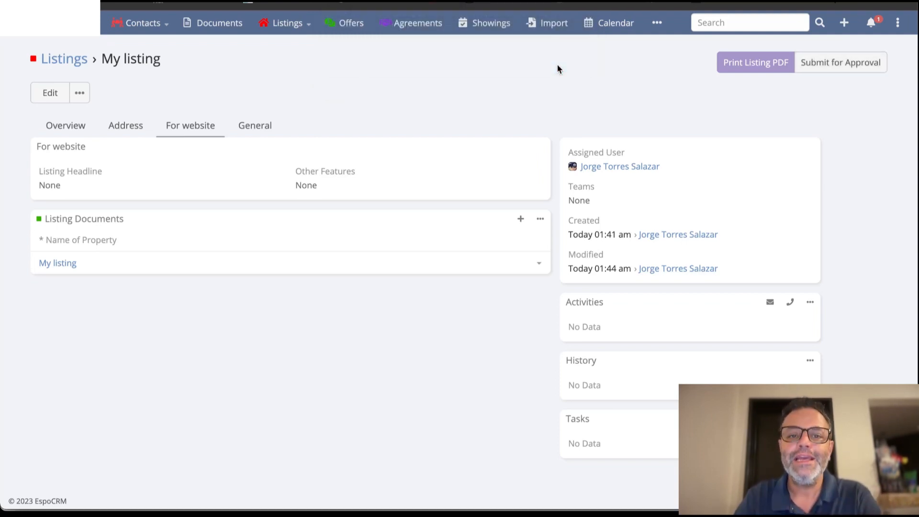